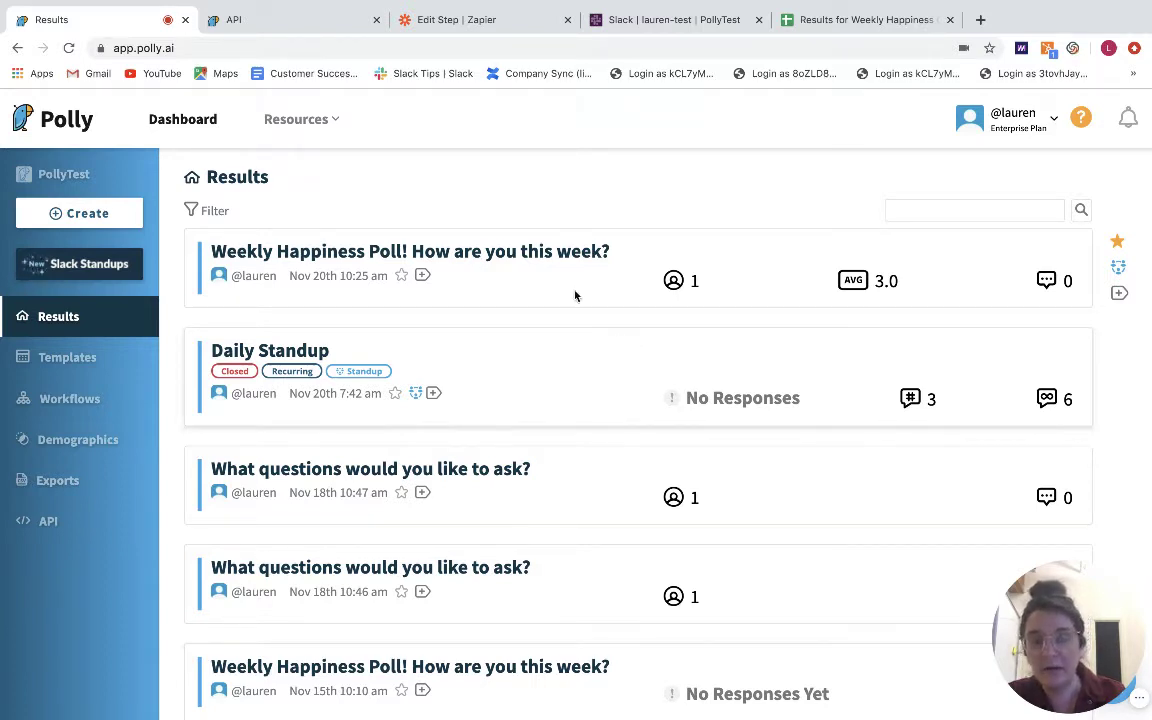
Open the 'Weekly Happiness Poll! How are you this week?' row on the Polly Results dashboard.
click(551, 253)
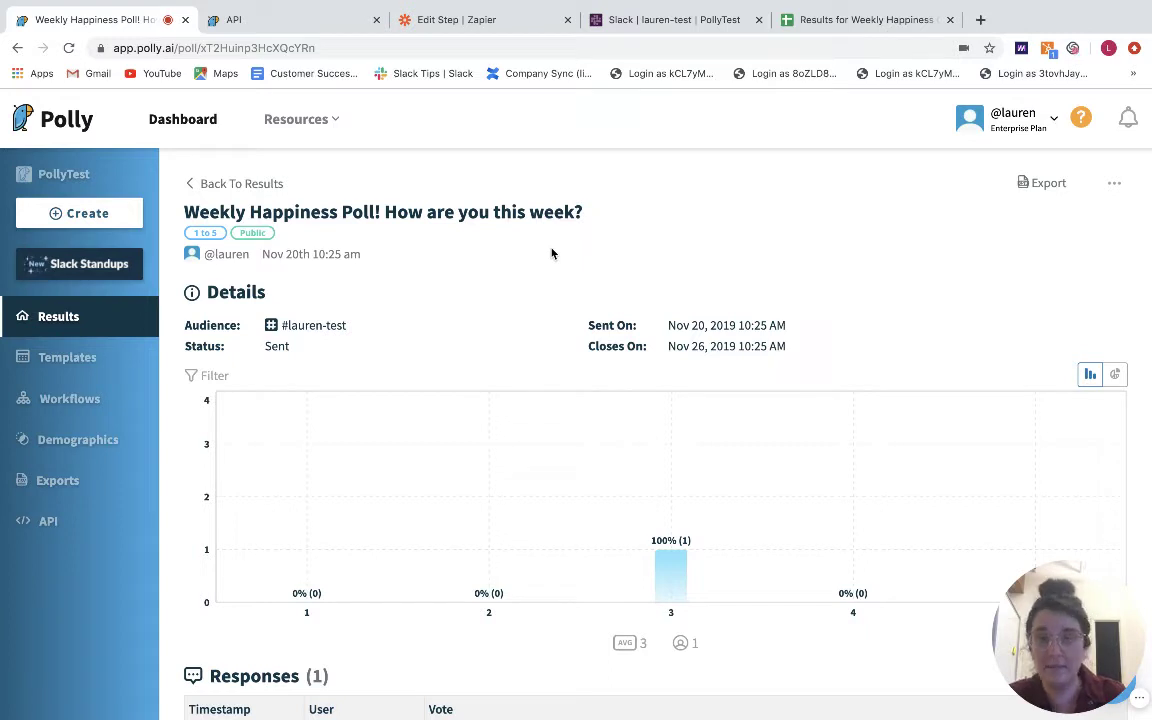
Go to Polly's API Webhooks list and open the Weekly Happiness Poll webhook's actions.
click(1115, 185)
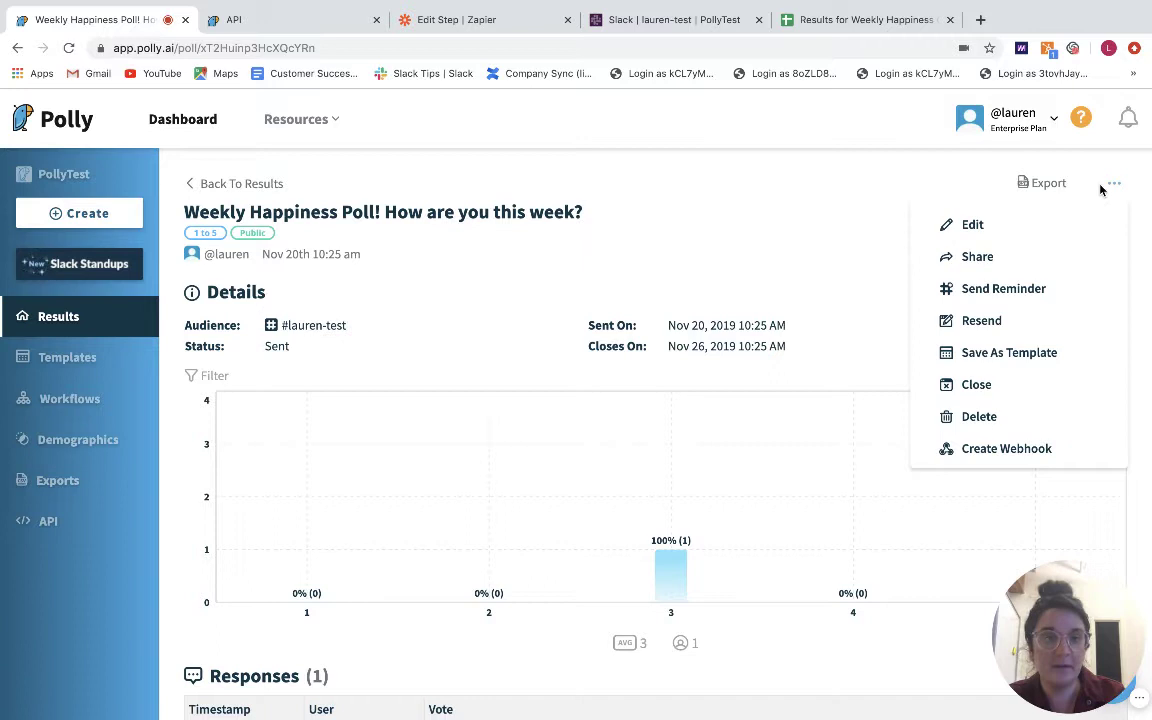
click(1112, 188)
click(1112, 188)
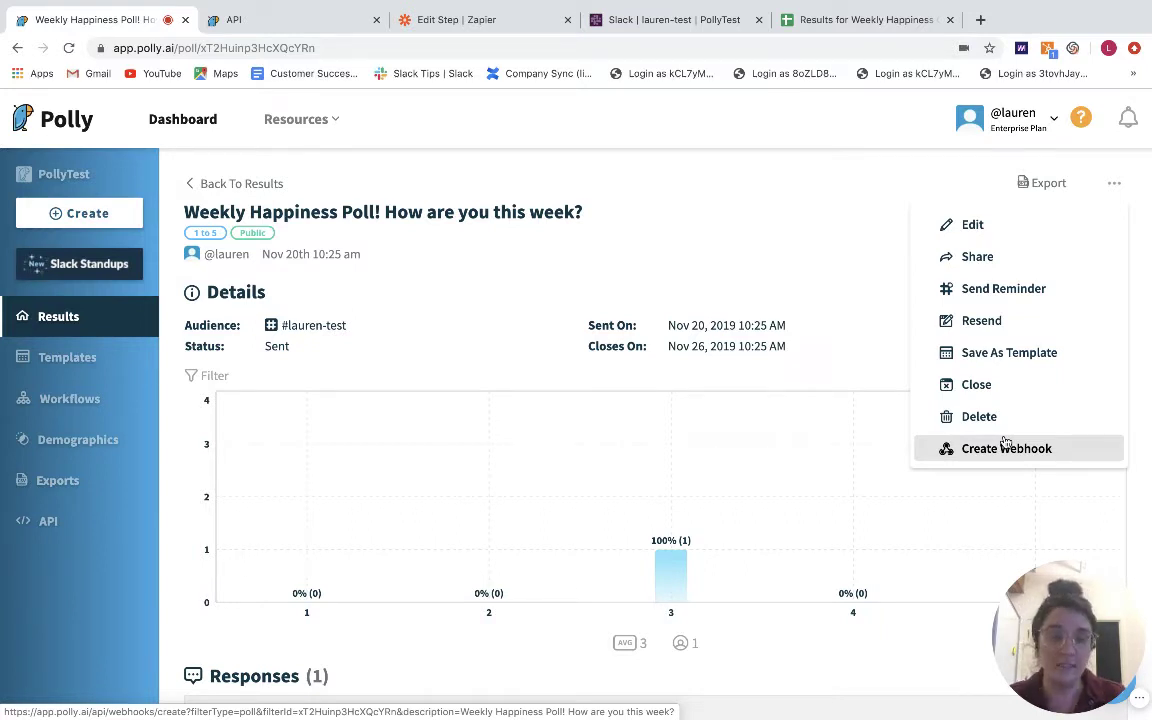
click(785, 257)
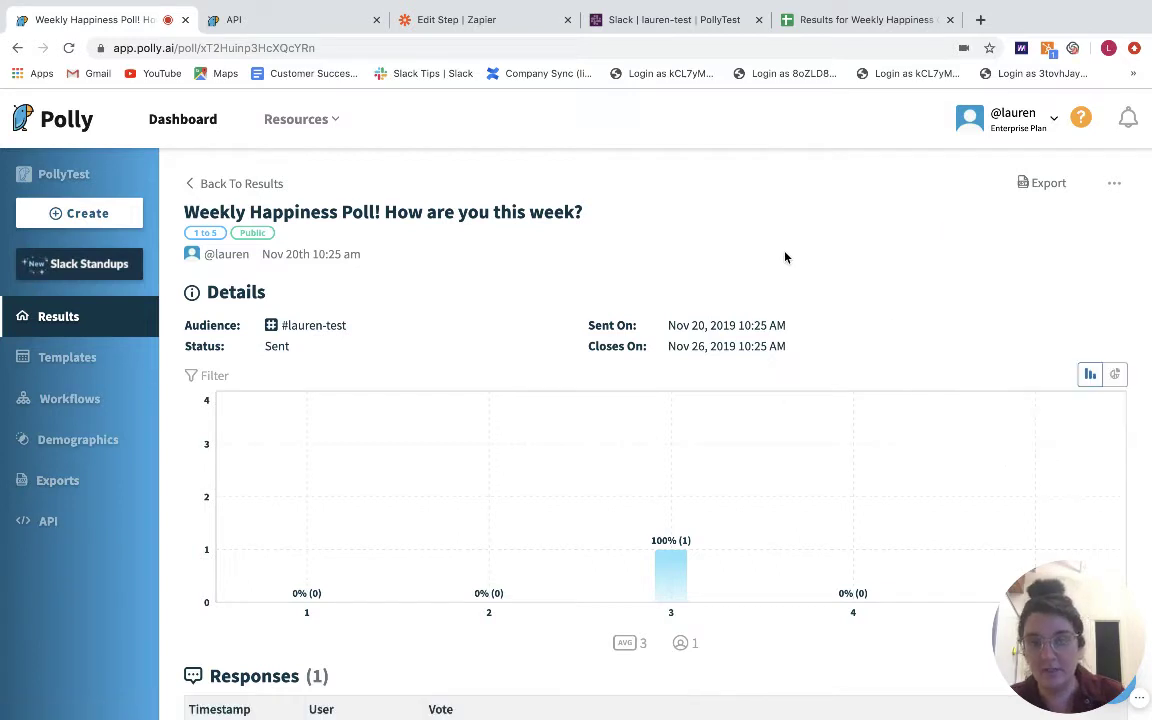
click(45, 521)
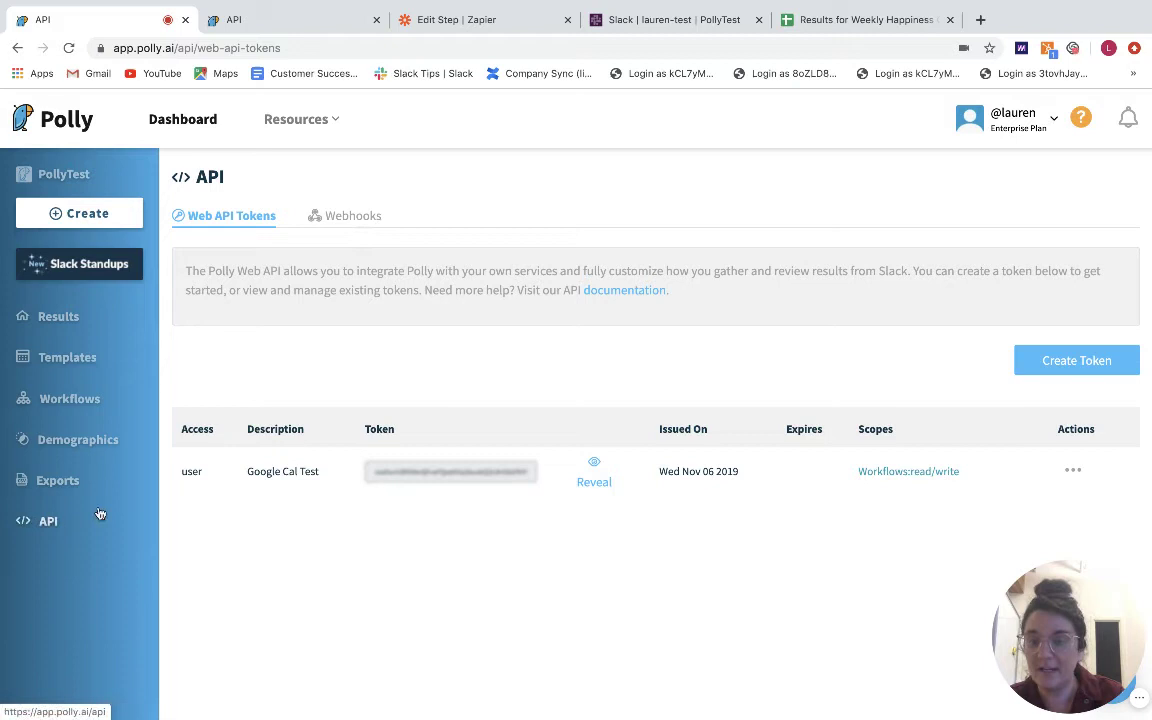
click(337, 216)
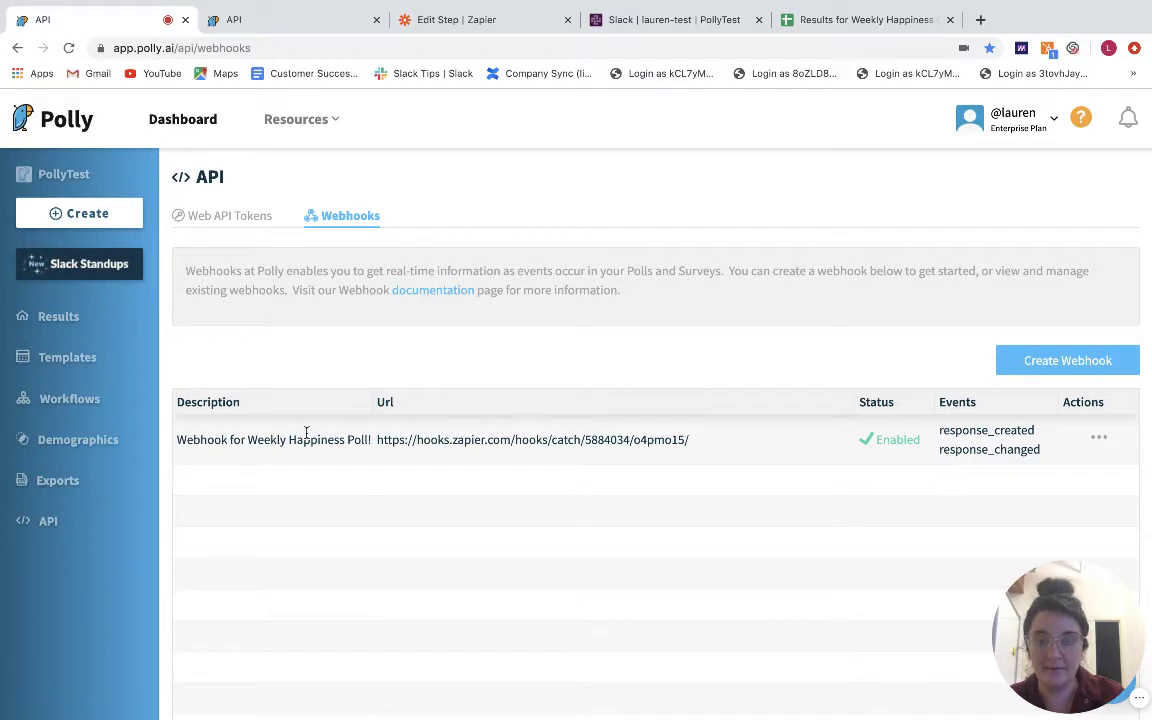
click(1099, 438)
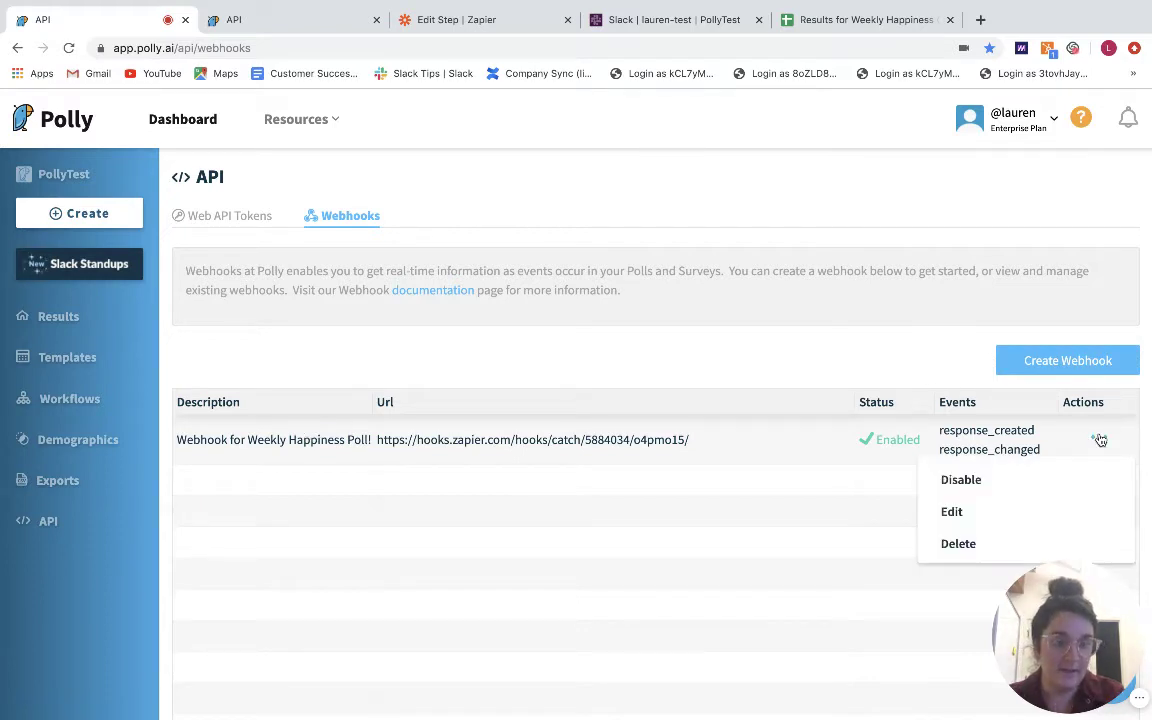
Edit the Weekly Happiness Poll webhook to review its Zapier catch URL and response events.
click(949, 517)
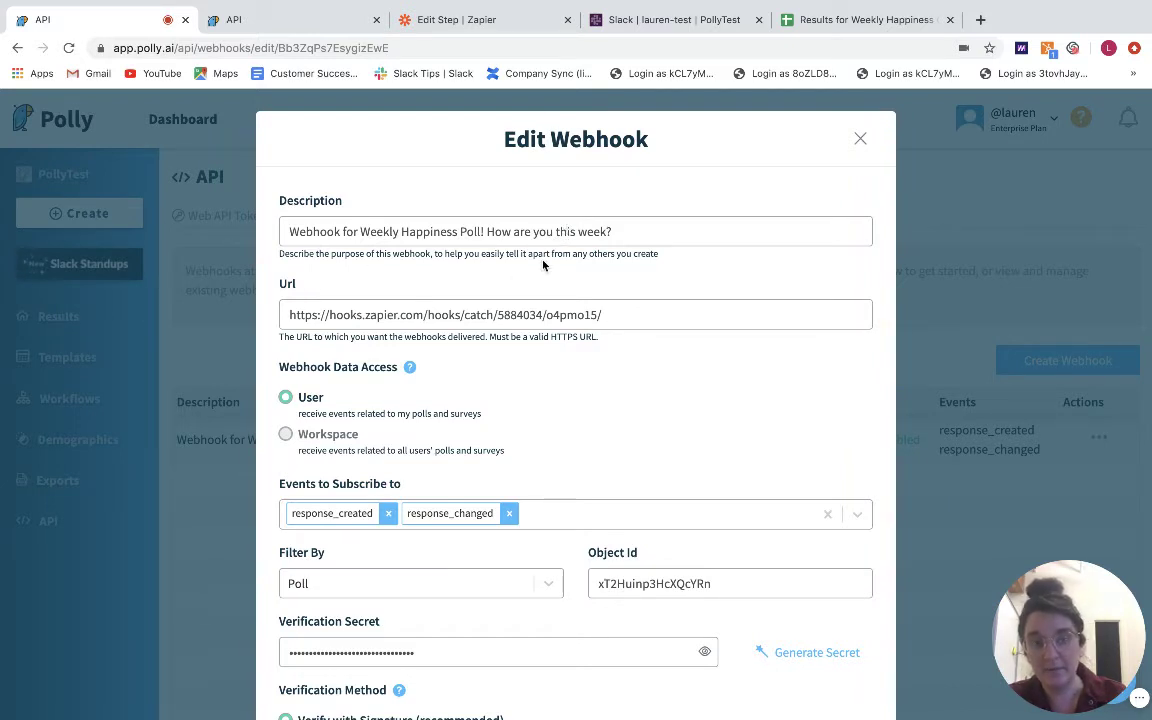
scroll(543, 266, down, 1)
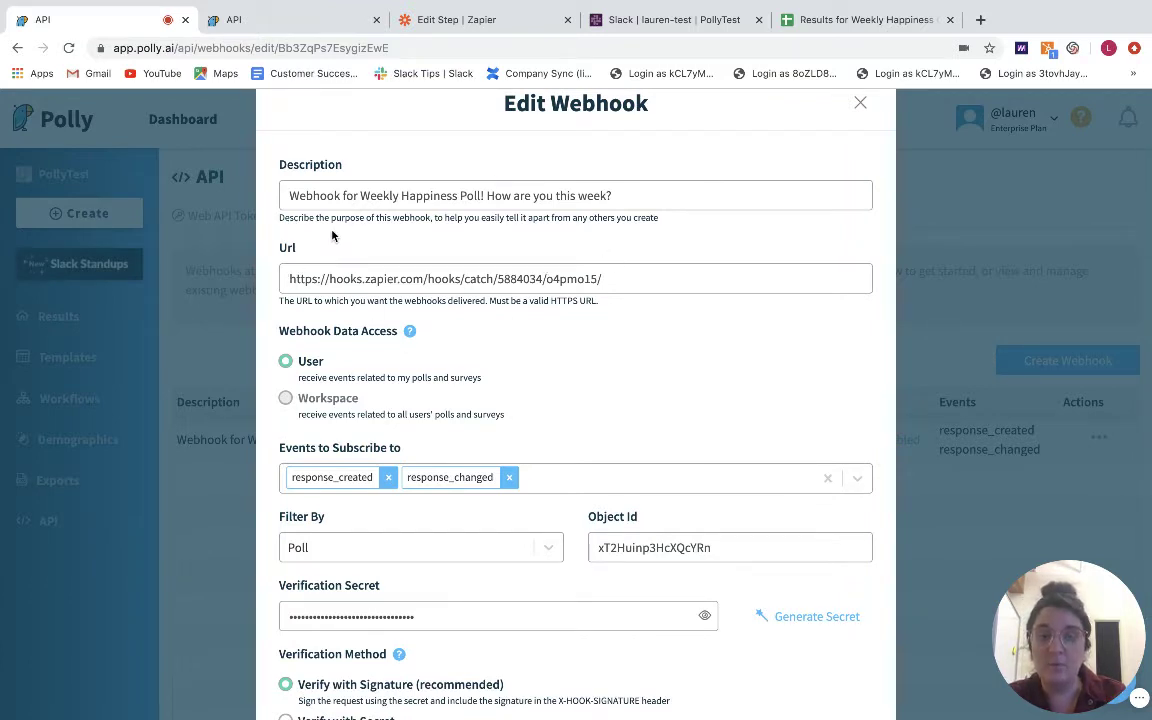
Set the Zapier trigger event to Catch Hook and continue to its settings.
click(454, 20)
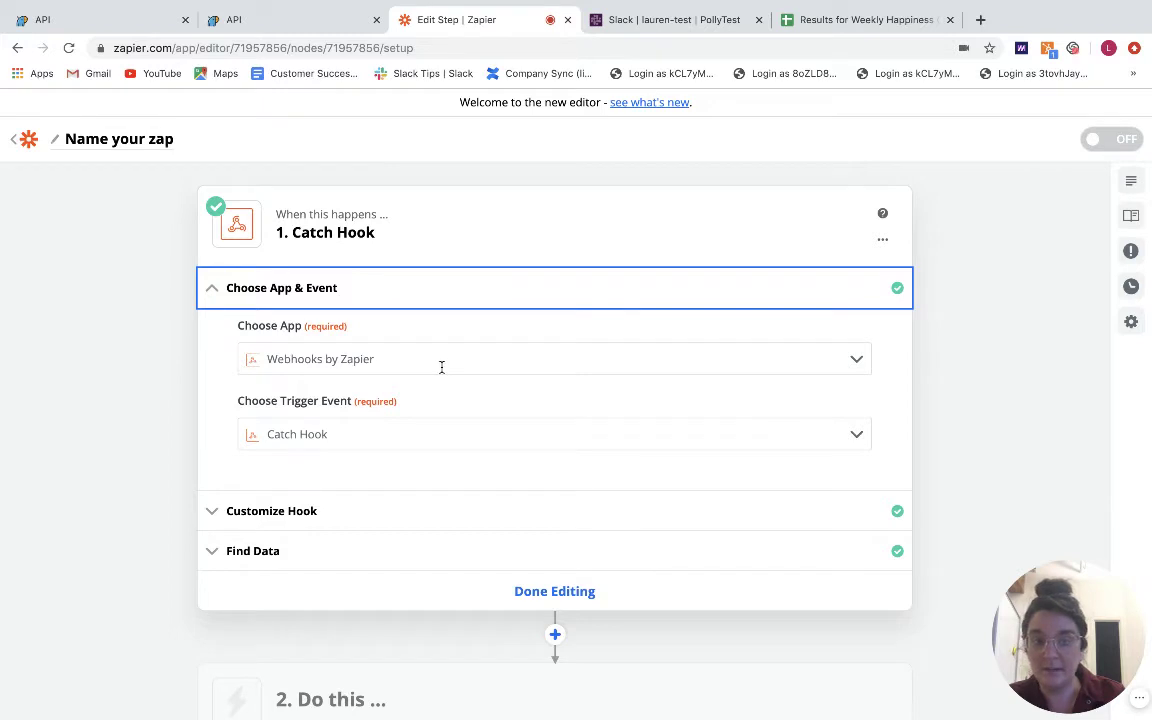
click(417, 430)
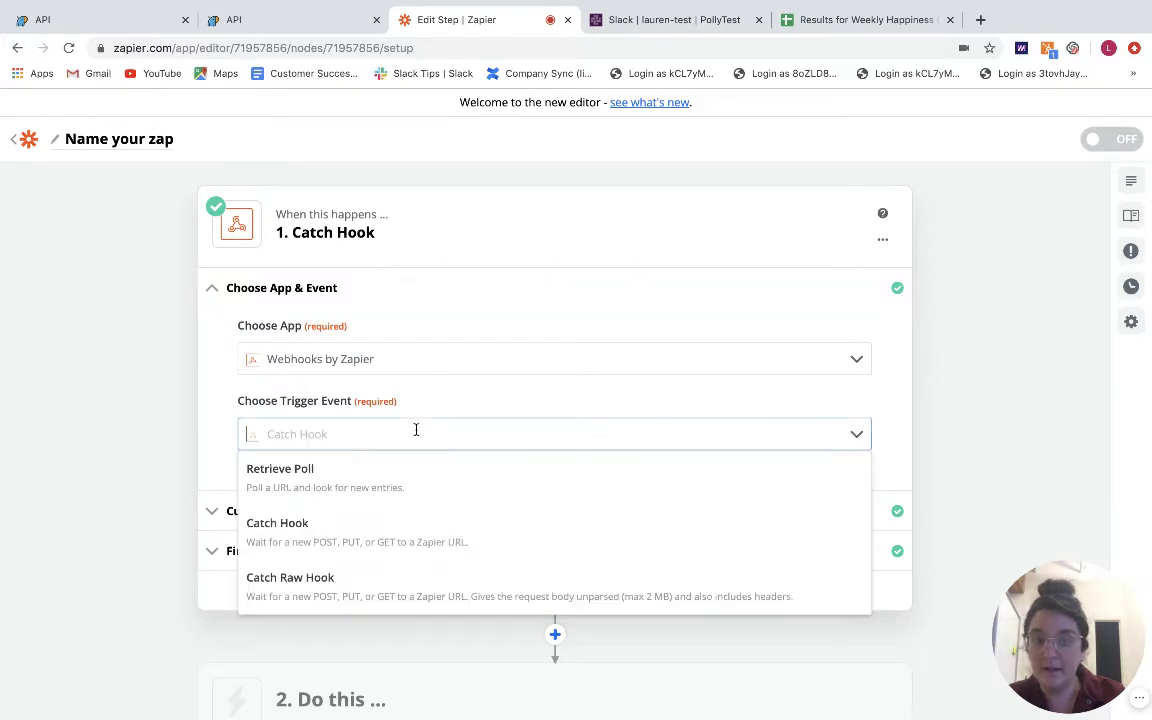
click(371, 537)
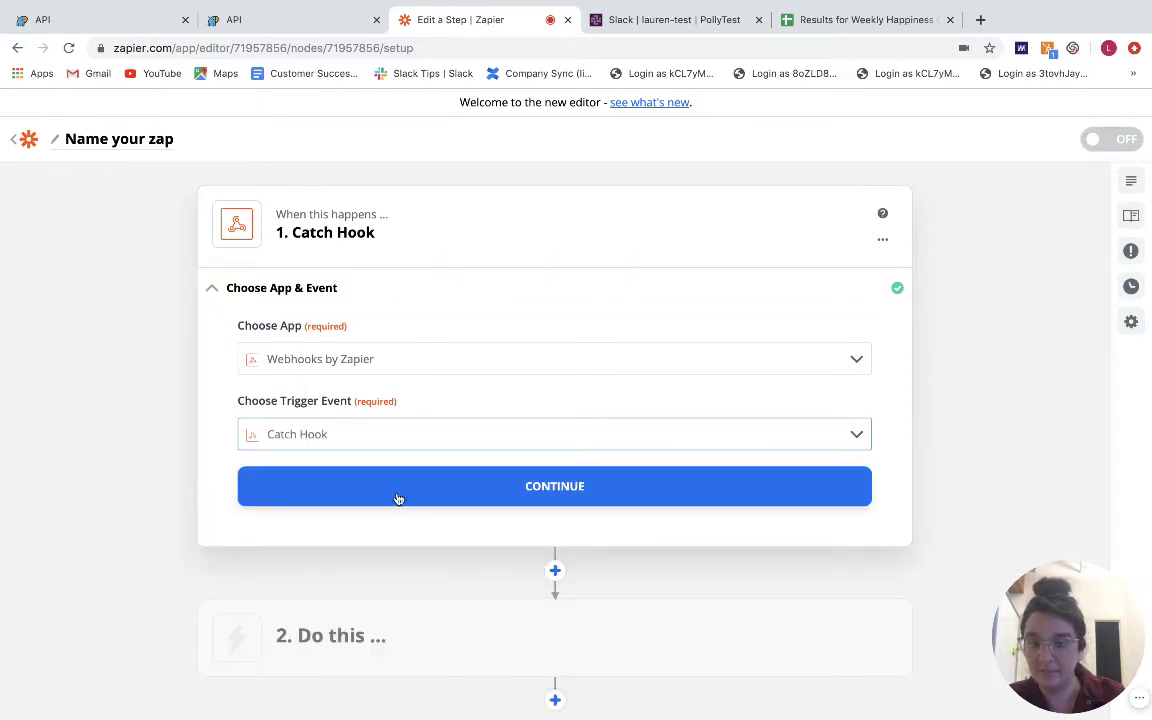
click(397, 498)
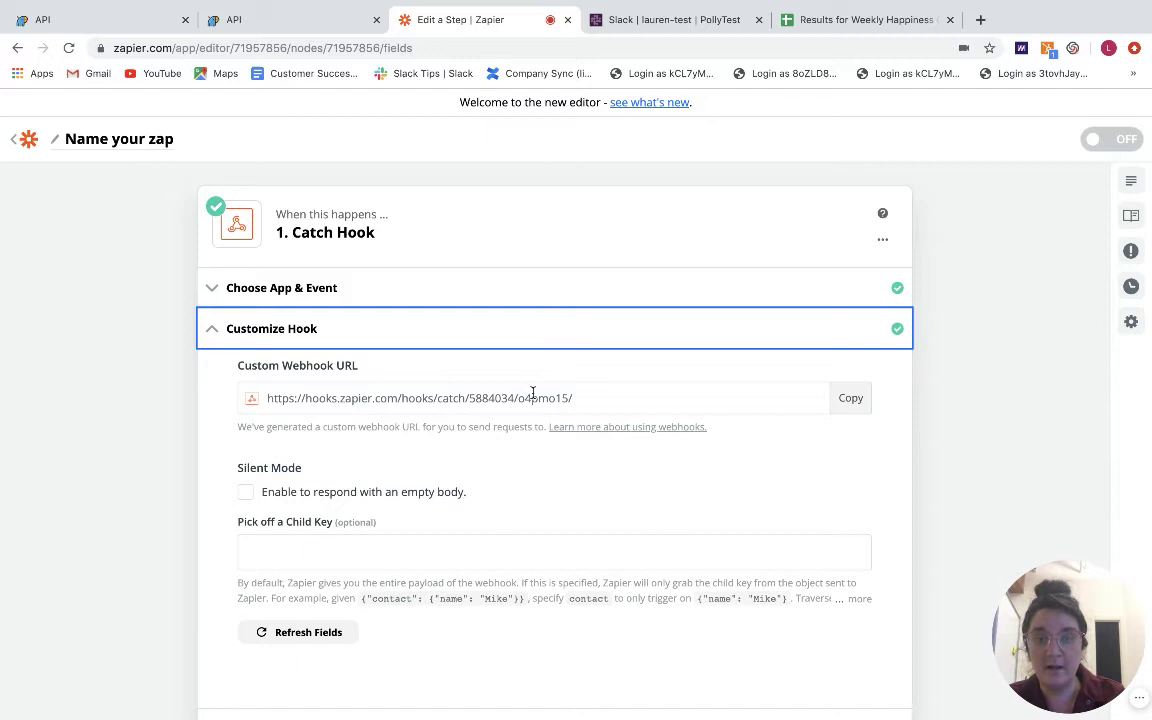
Compare the Custom Webhook URL with Polly's Url field, then expand Find Data.
click(608, 396)
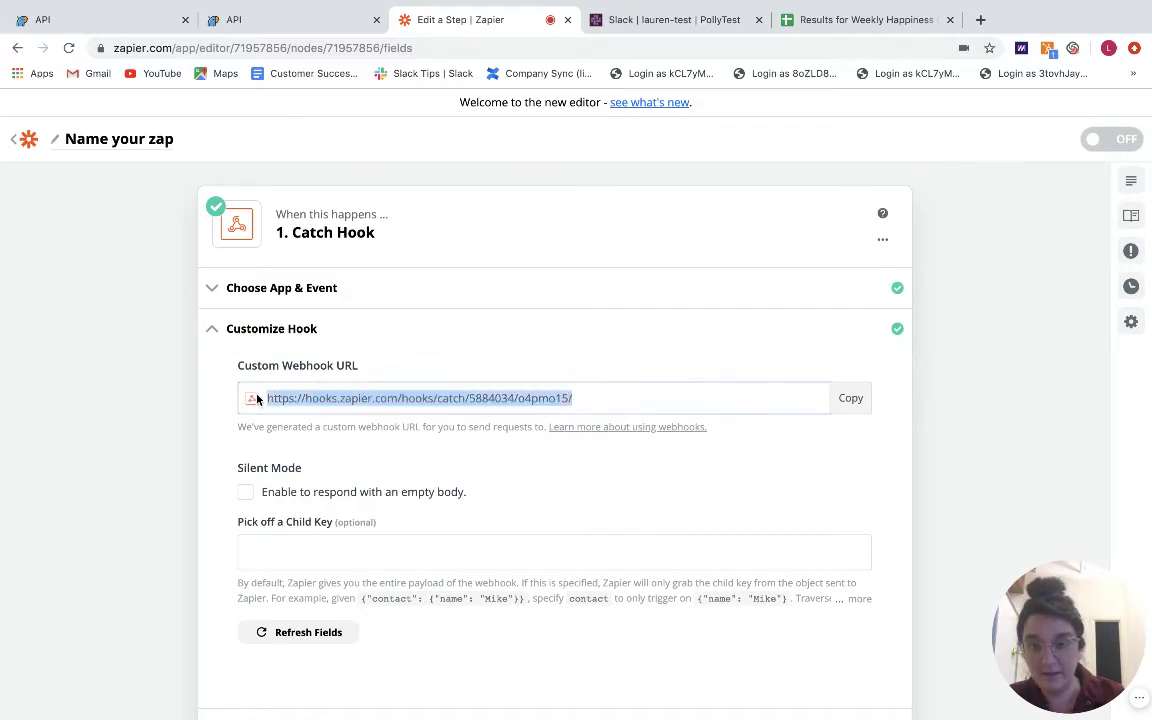
click(292, 19)
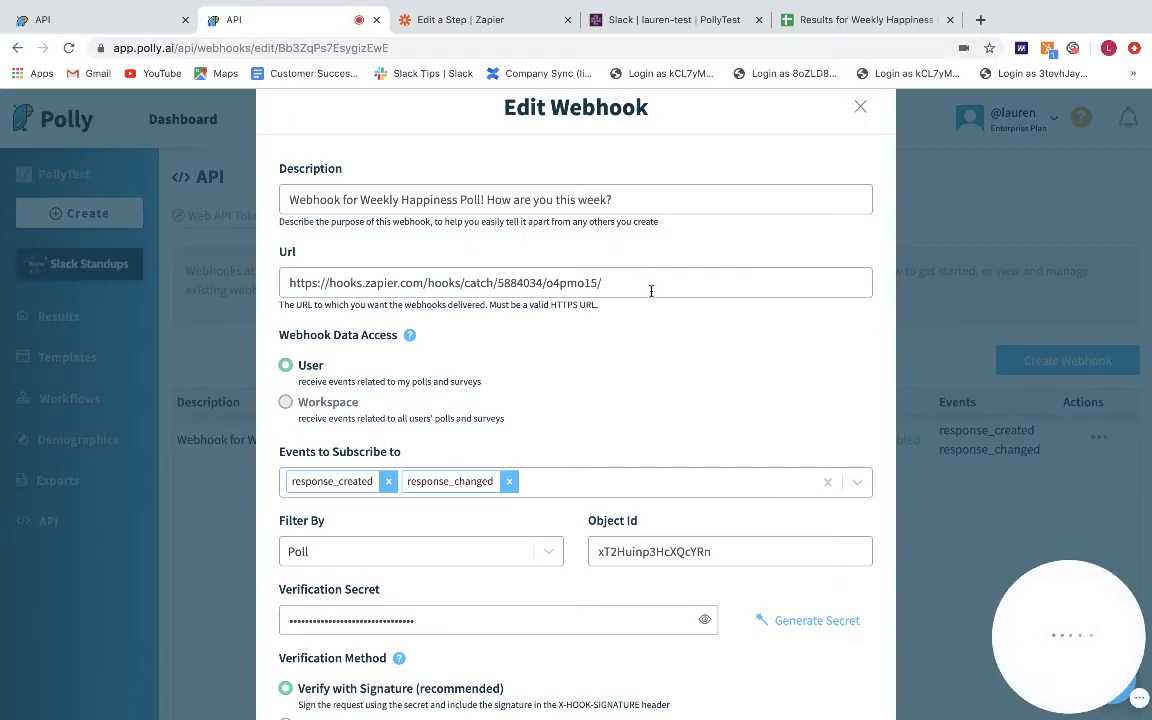
drag(650, 285, 257, 275)
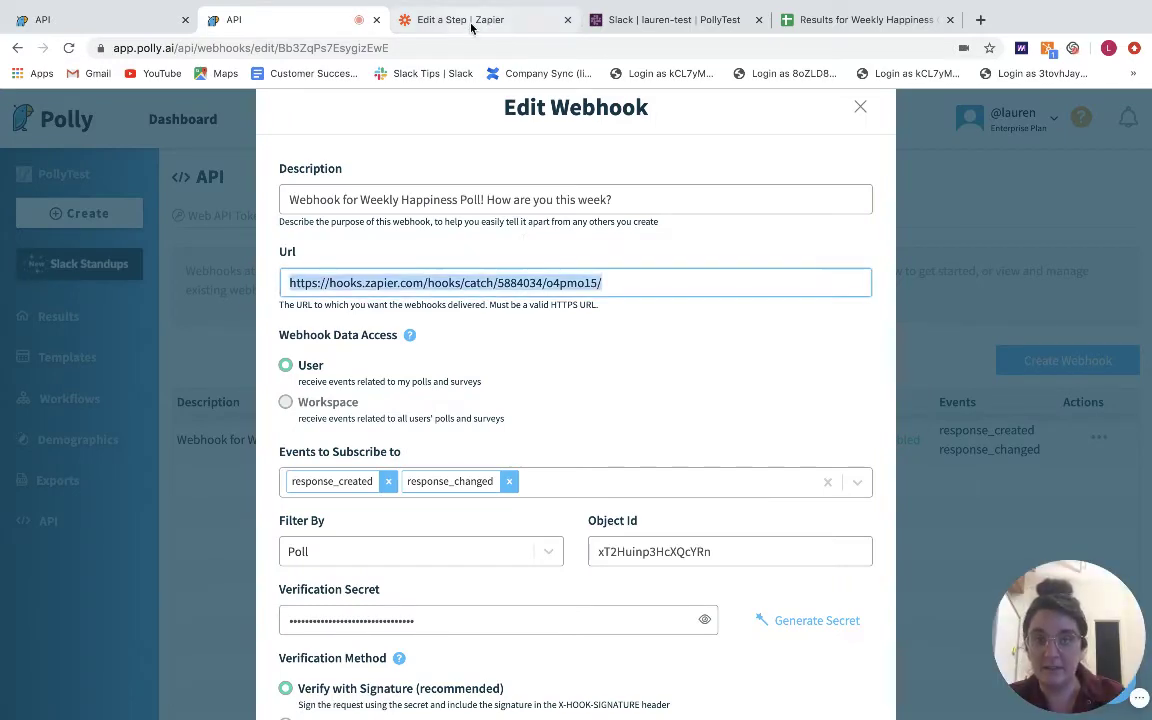
click(440, 19)
scroll(525, 500, down, 5)
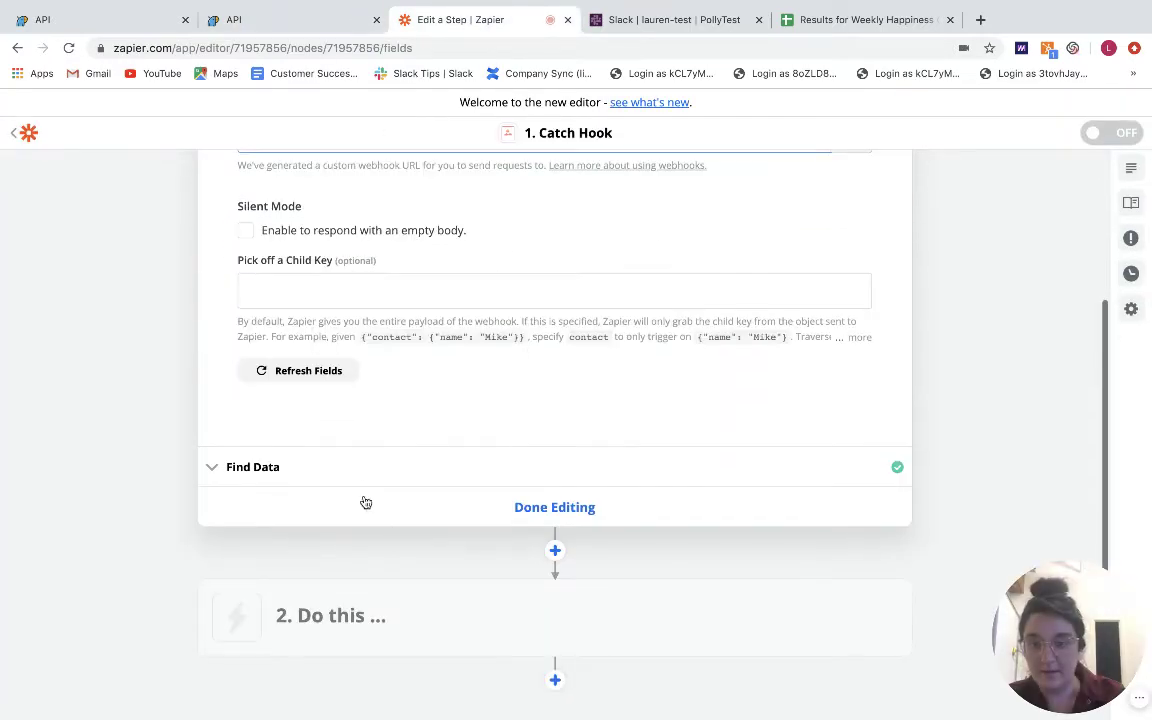
click(363, 482)
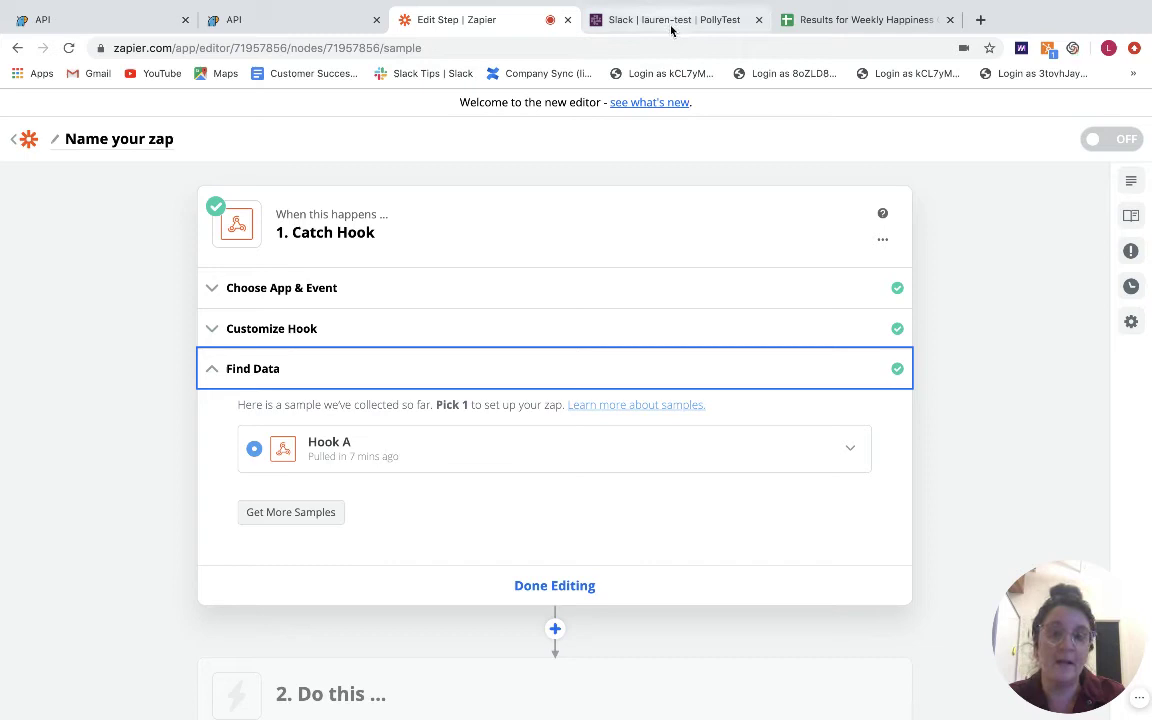
Review the Hook A sample's fields and finish editing the Catch Hook trigger.
click(671, 22)
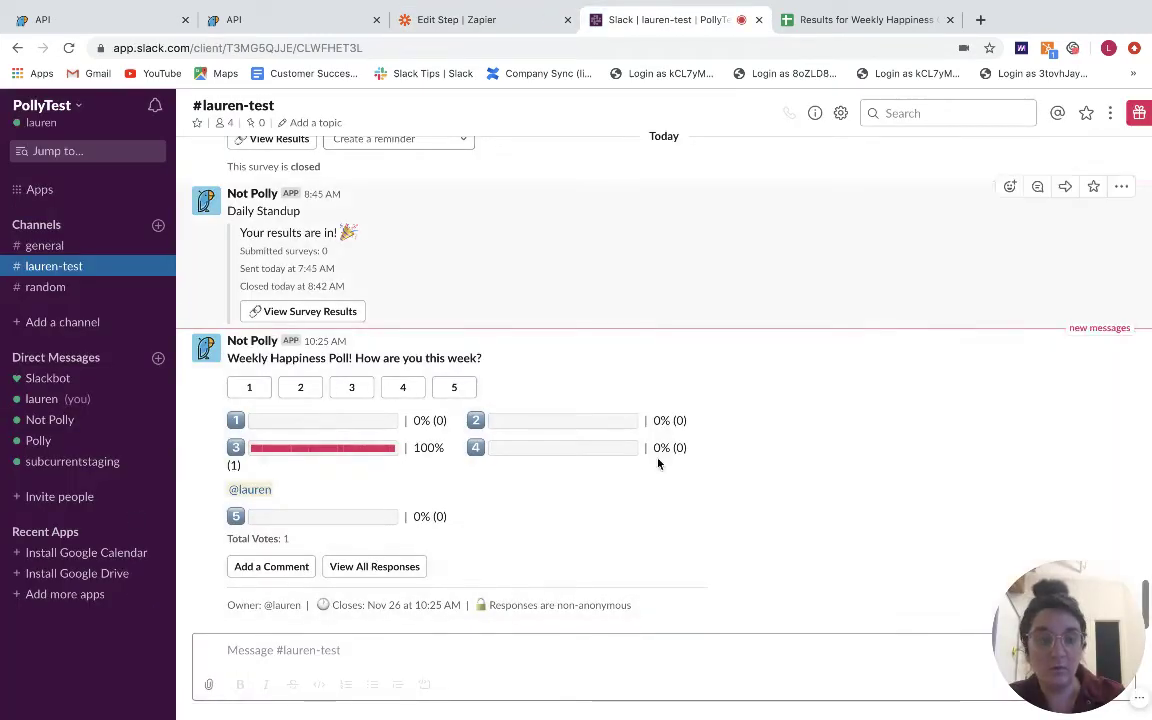
click(440, 22)
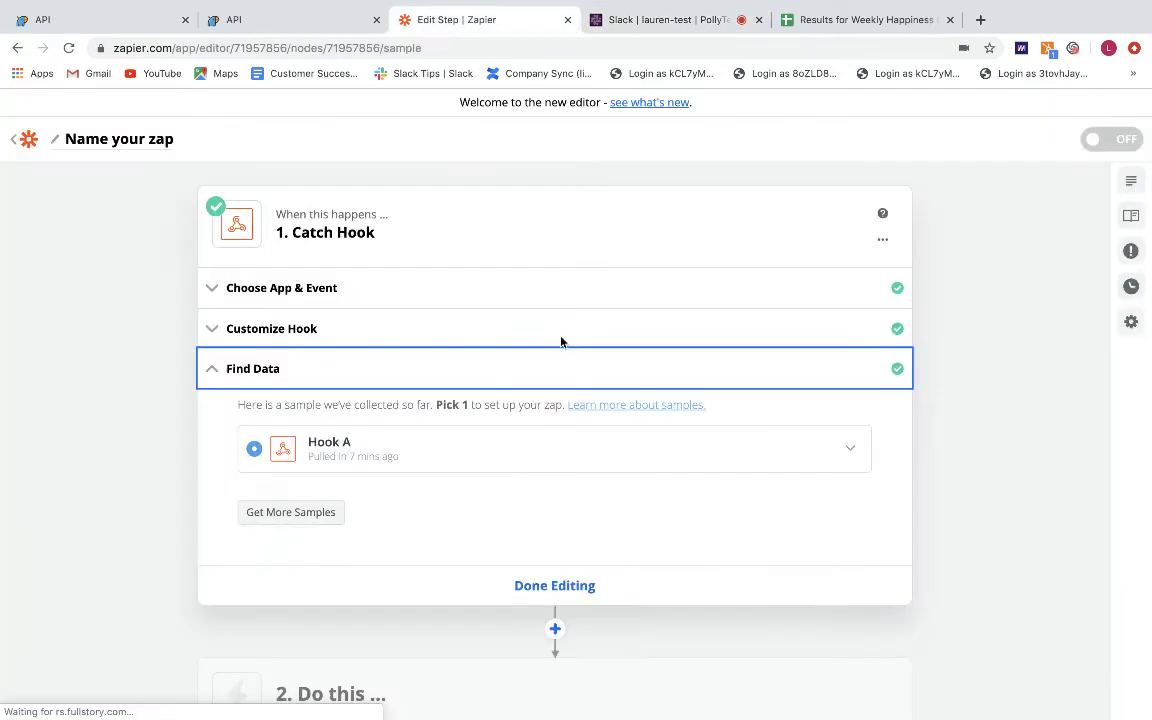
click(491, 460)
scroll(492, 463, down, 2)
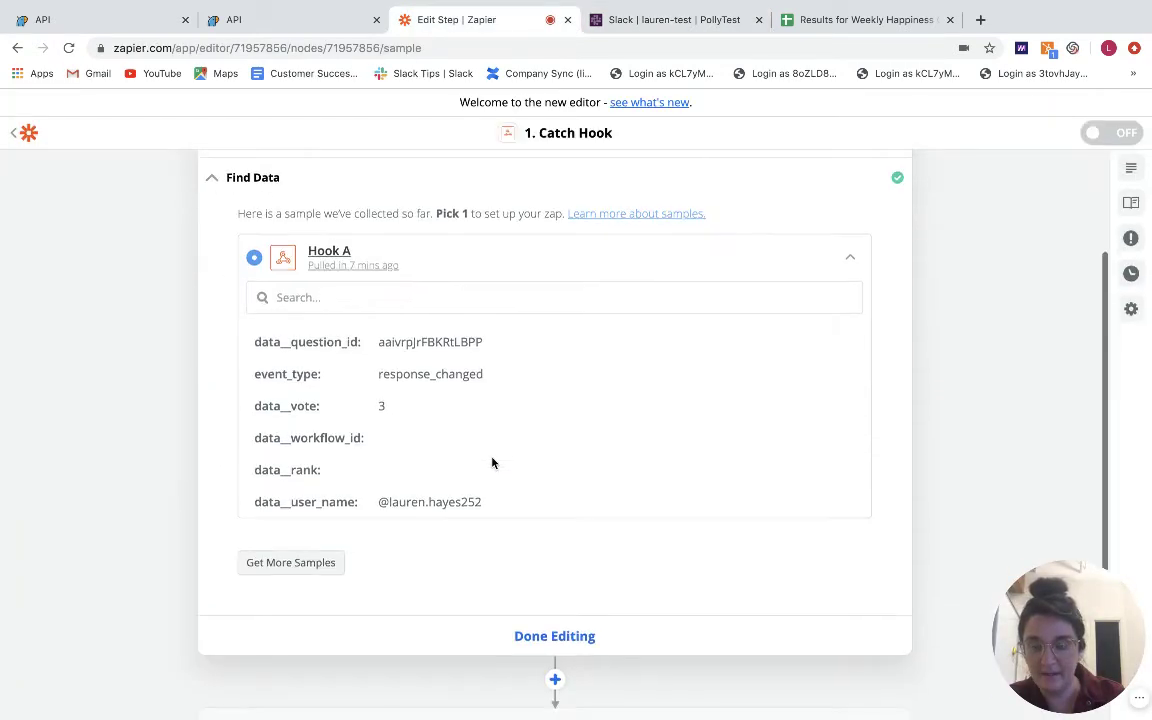
scroll(493, 411, down, 1)
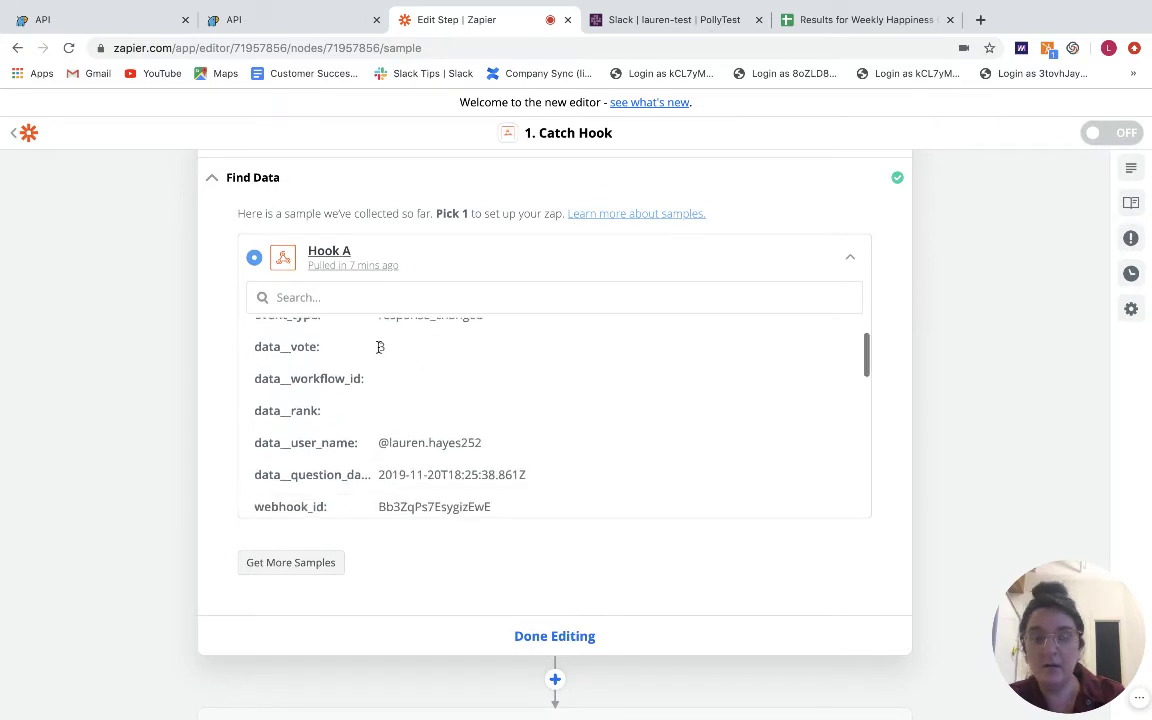
scroll(379, 346, up, 1)
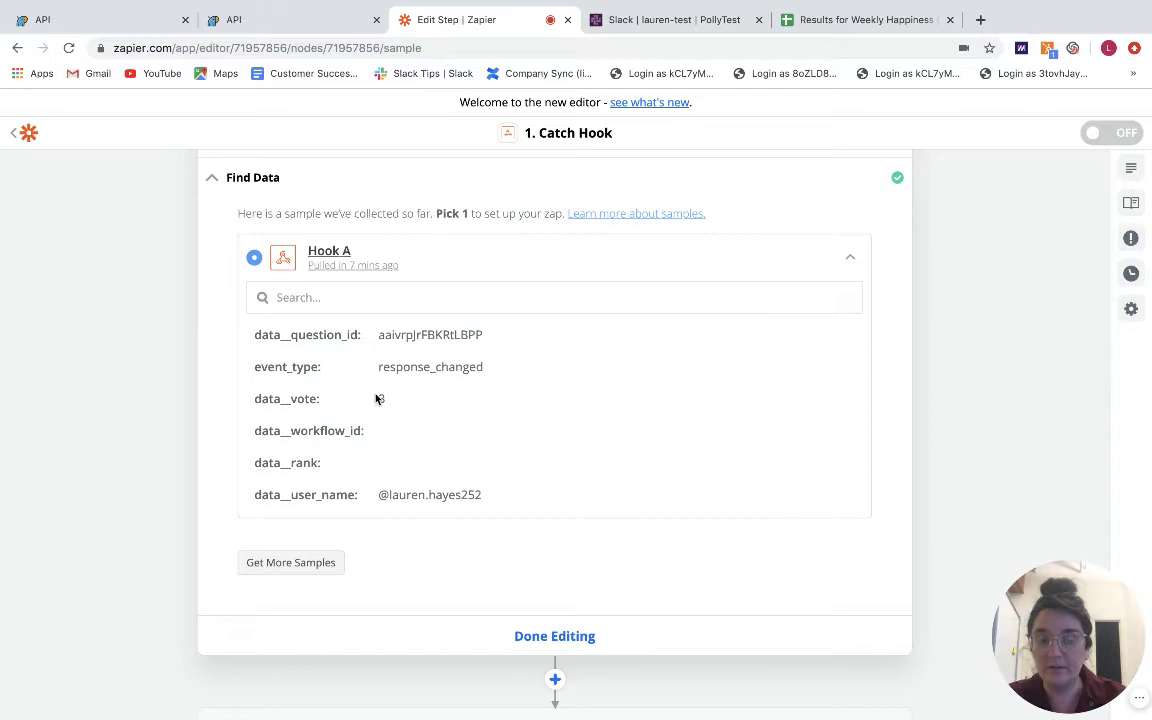
scroll(417, 393, down, 2)
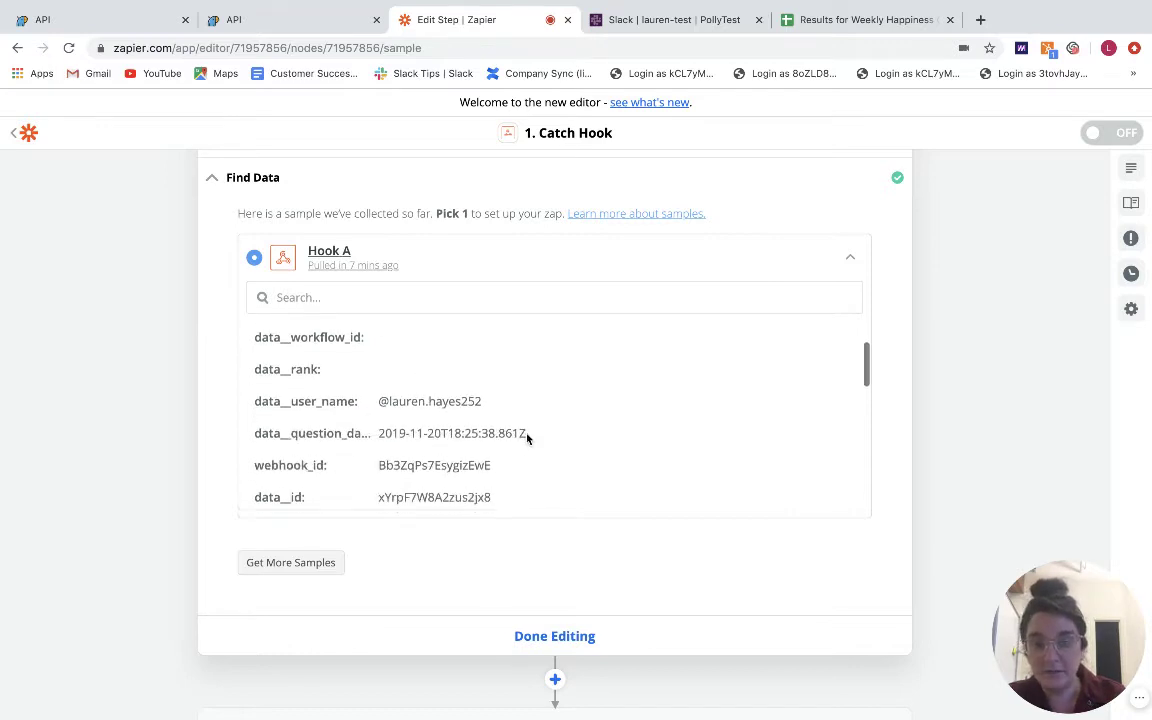
scroll(480, 450, down, 2)
scroll(433, 489, down, 1)
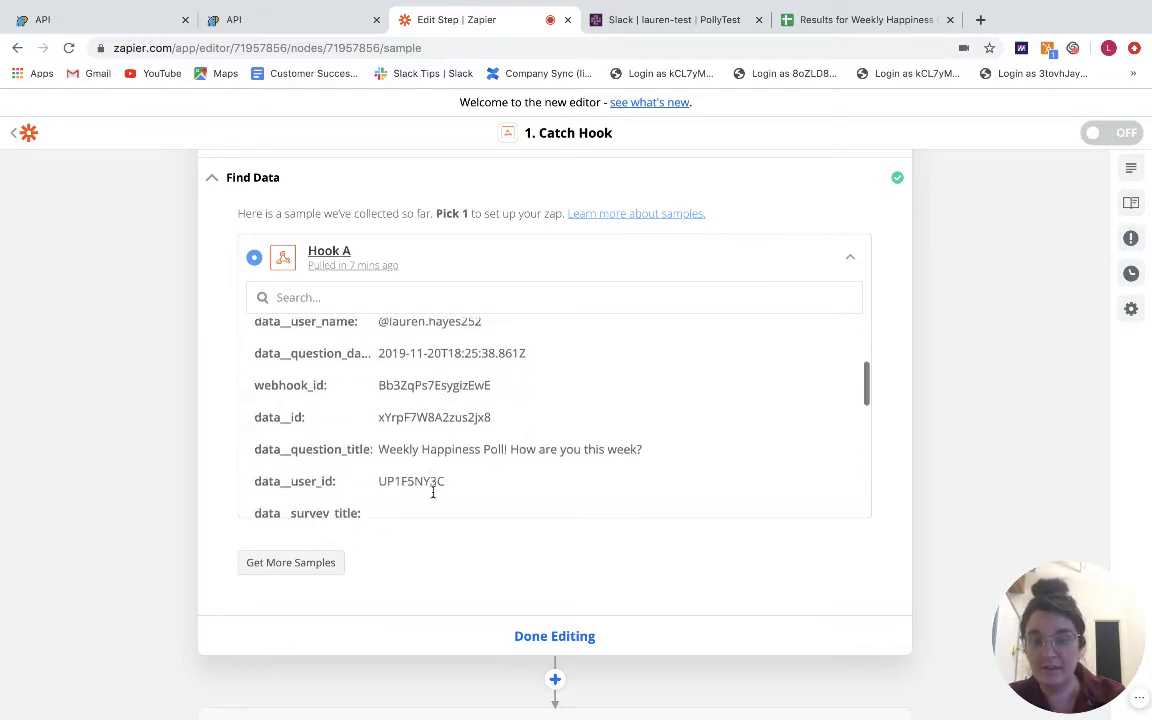
click(539, 636)
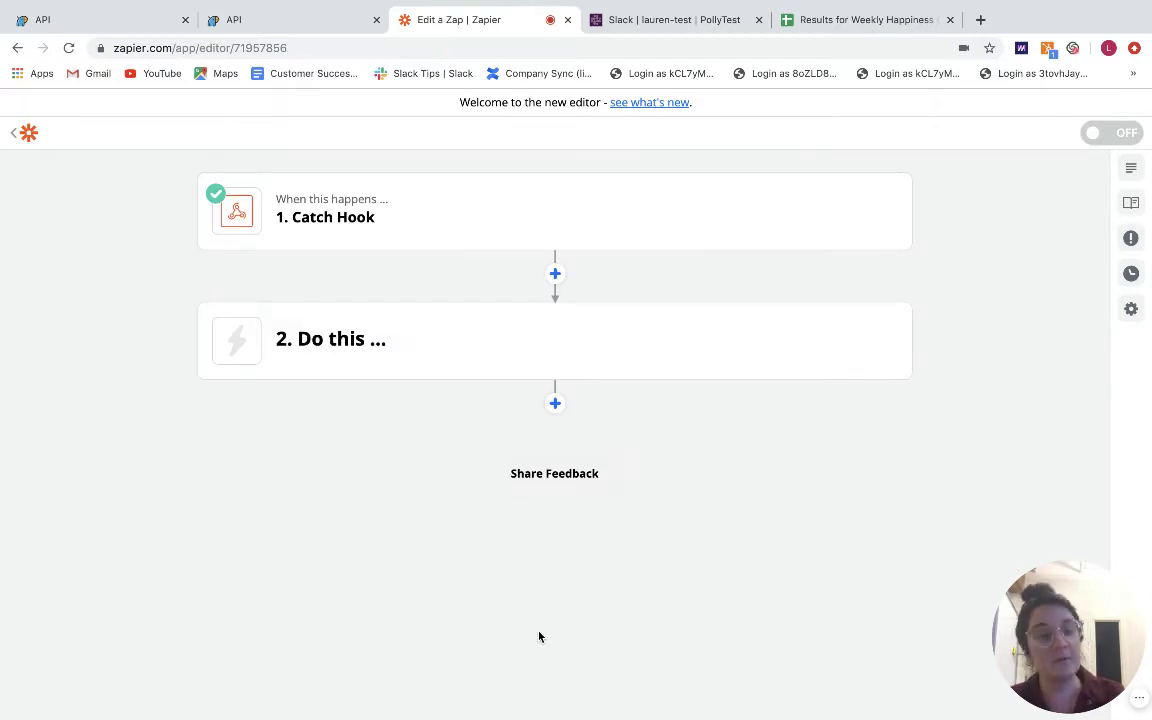
Make step 2 a Google Sheets Create Spreadsheet Row action.
click(360, 341)
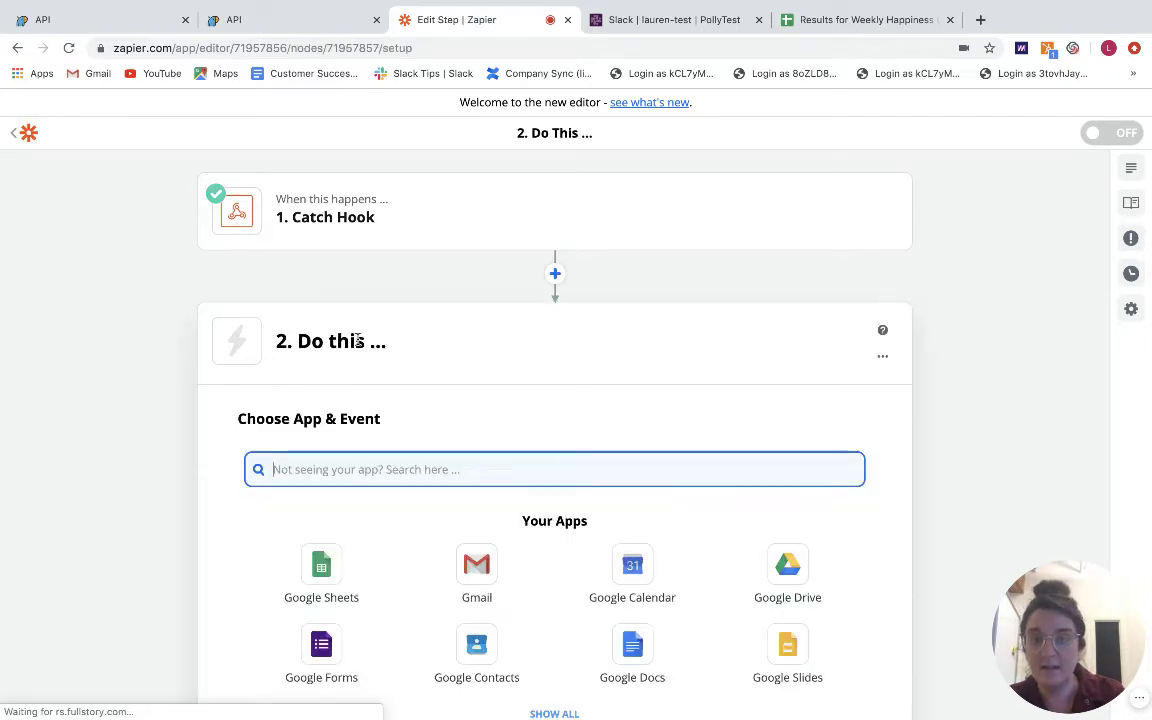
click(326, 591)
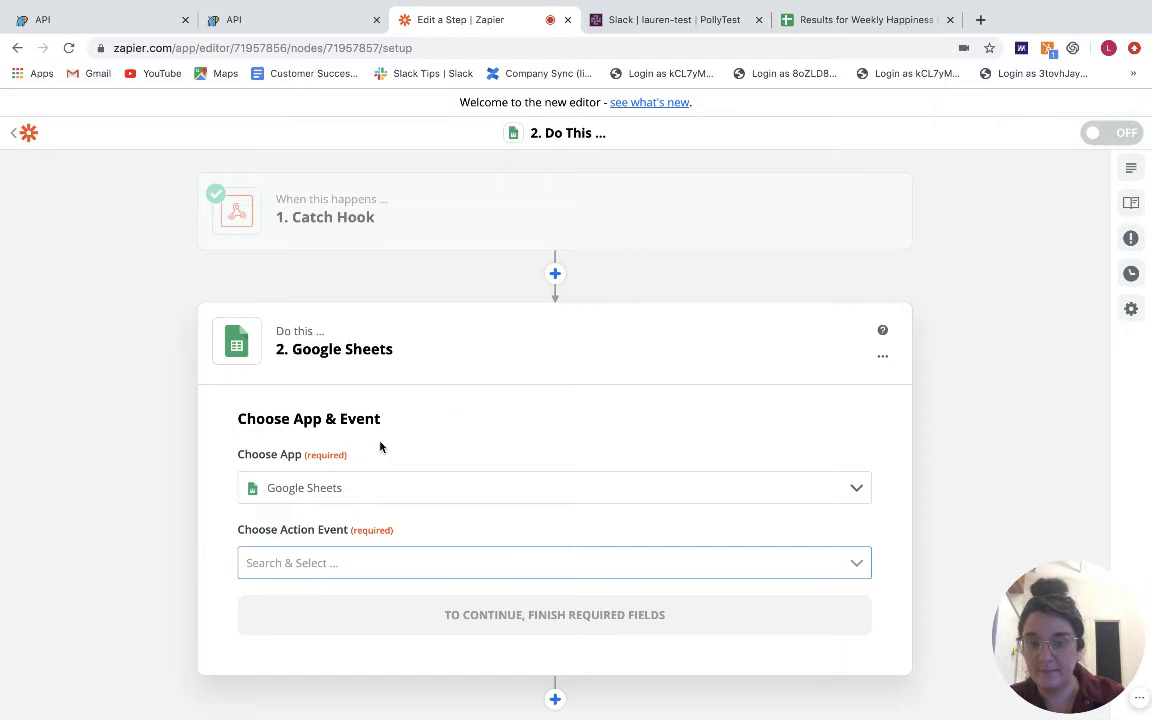
click(349, 561)
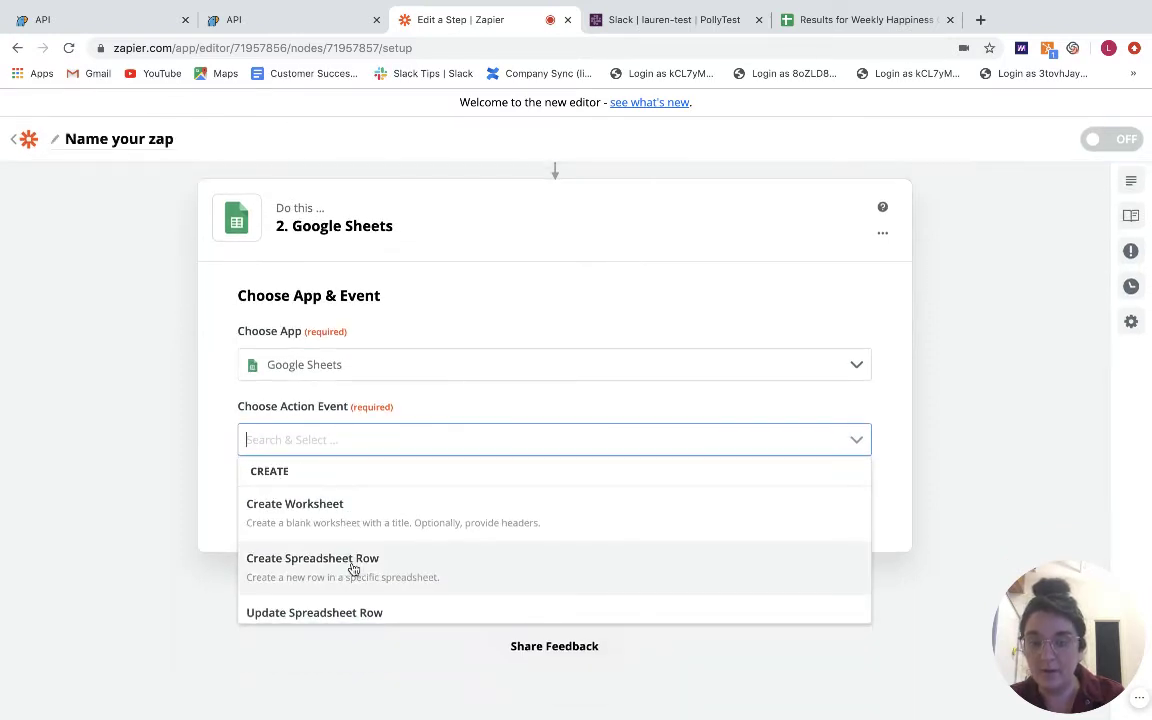
click(351, 565)
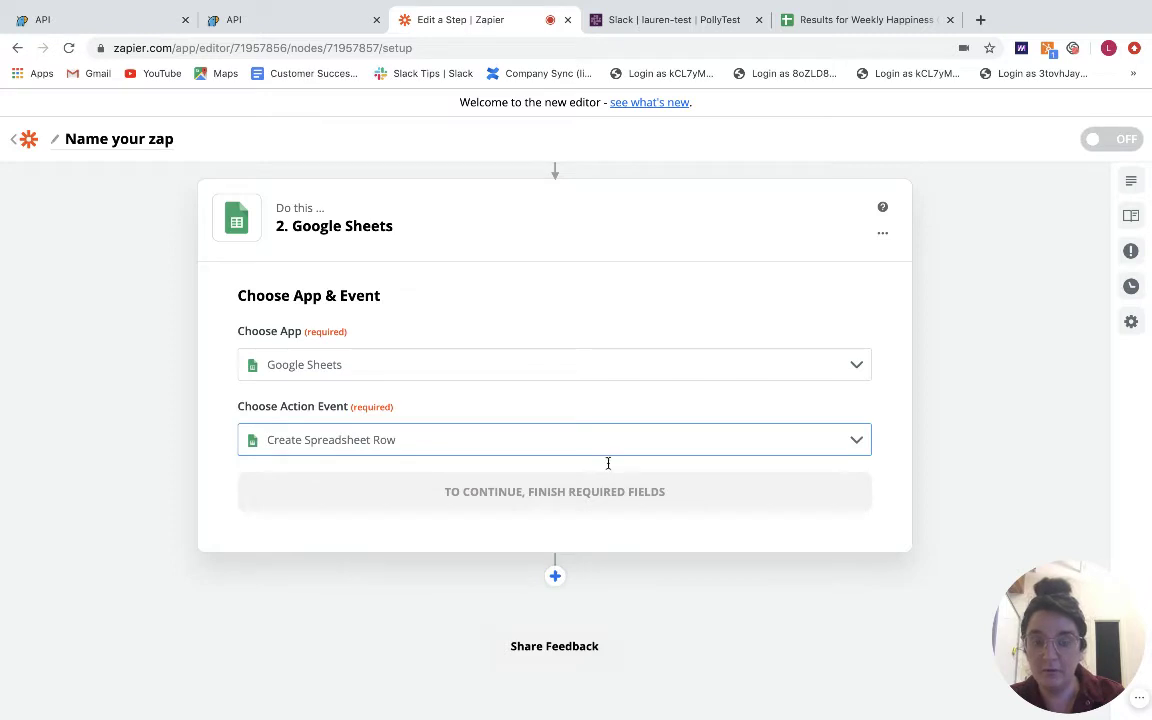
click(594, 501)
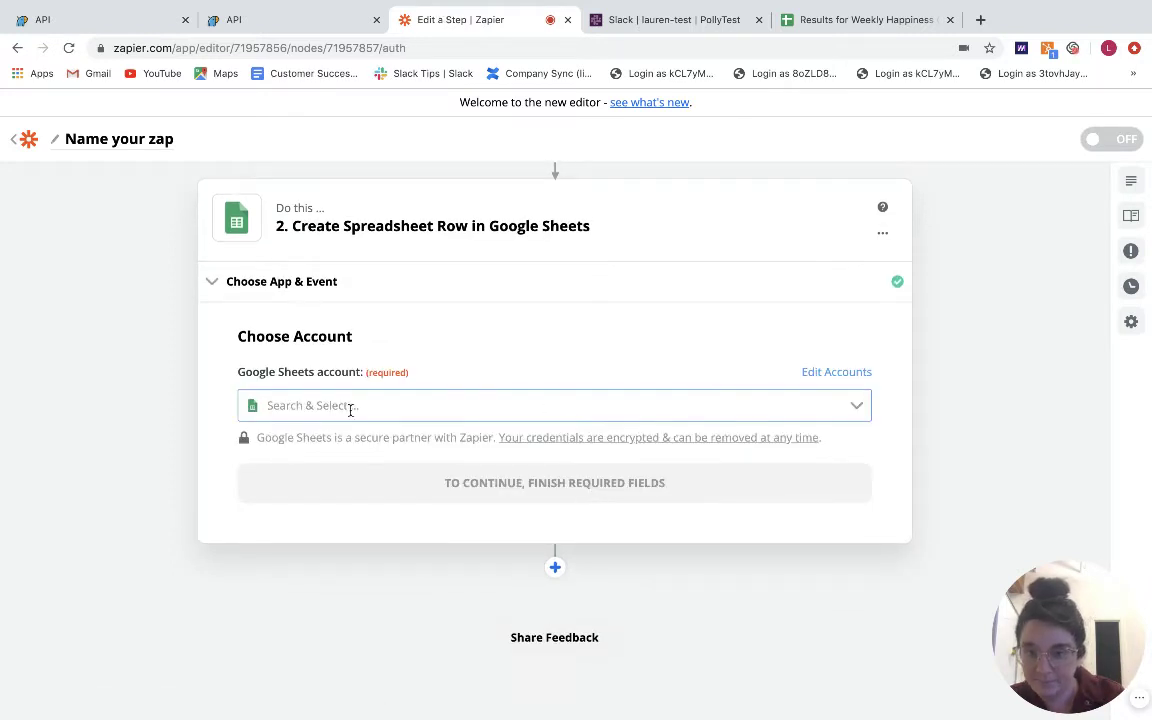
Connect the user's Google Sheets account to the action.
click(350, 405)
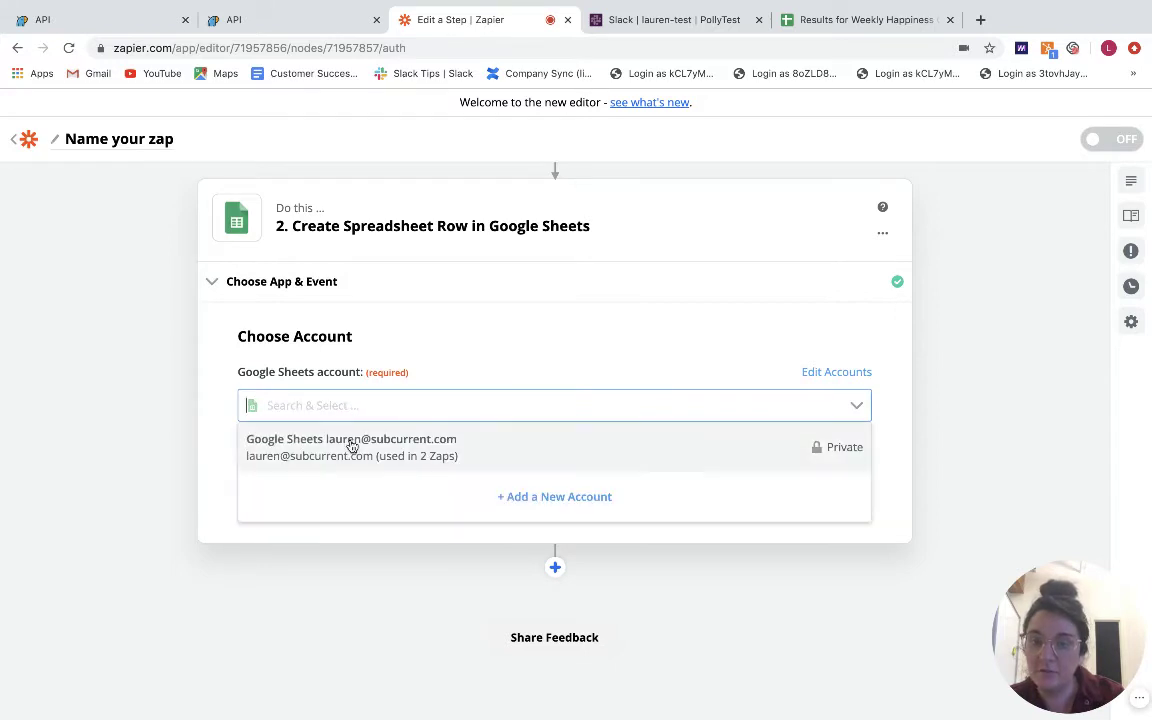
click(352, 445)
click(431, 484)
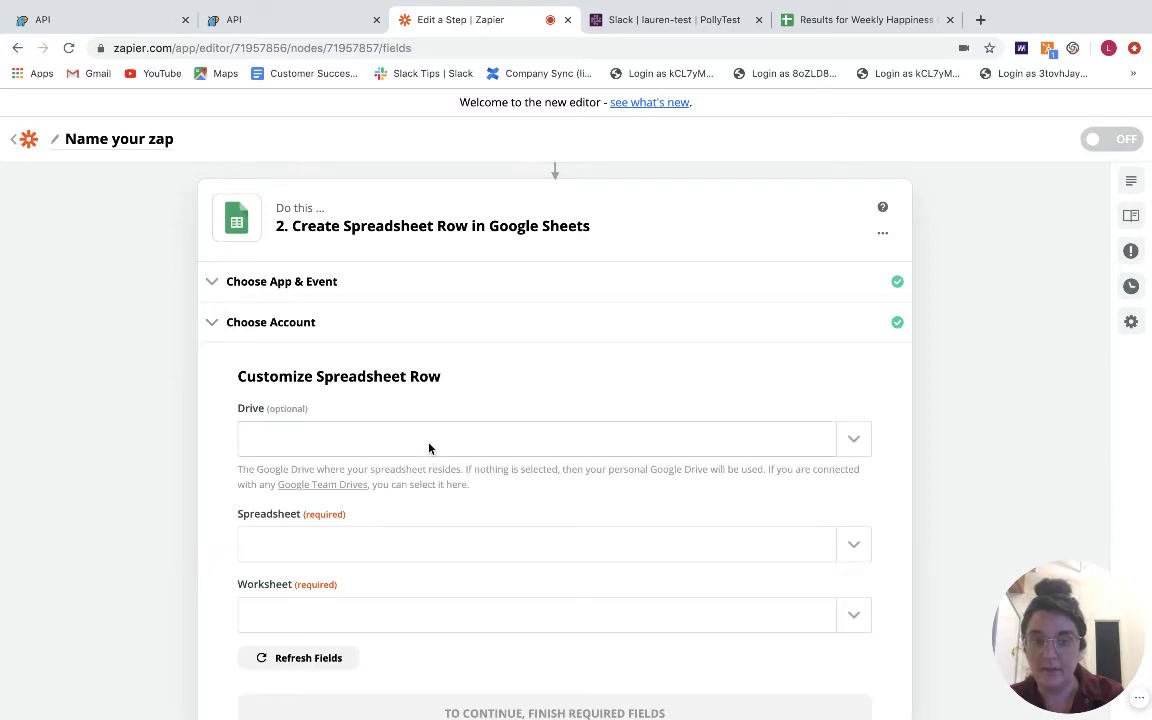
Target Sheet1 of the Results for Weekly Happiness Check In spreadsheet.
click(366, 543)
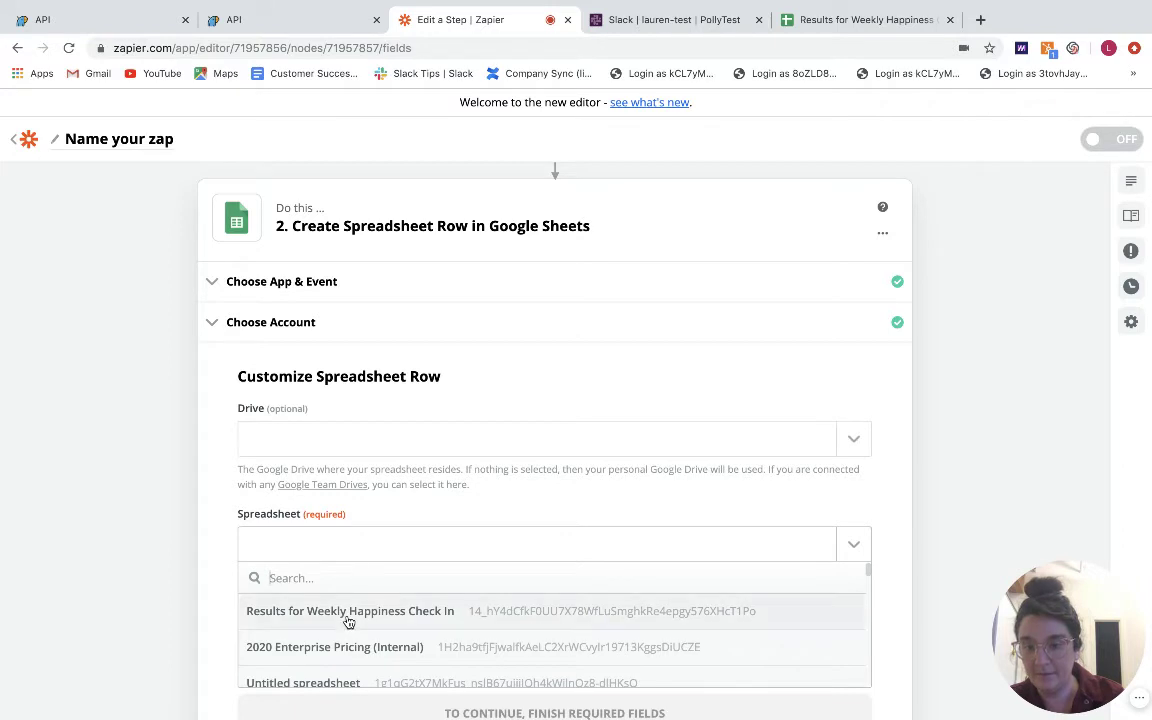
click(349, 611)
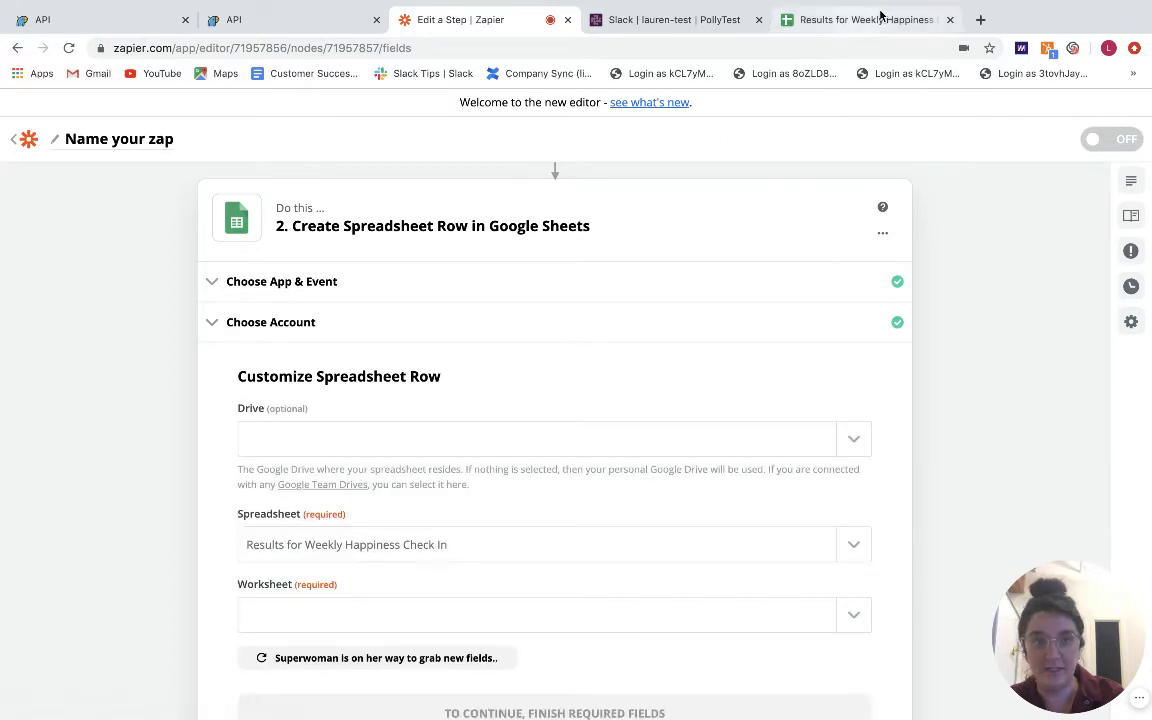
scroll(336, 498, down, 2)
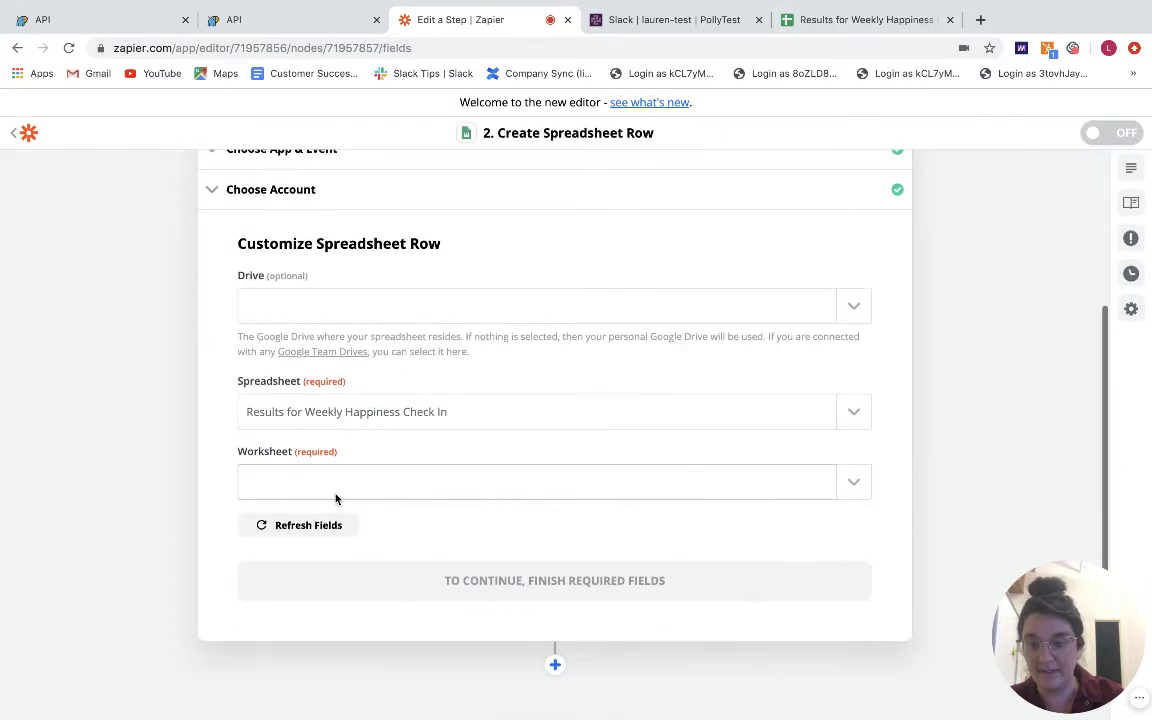
click(336, 498)
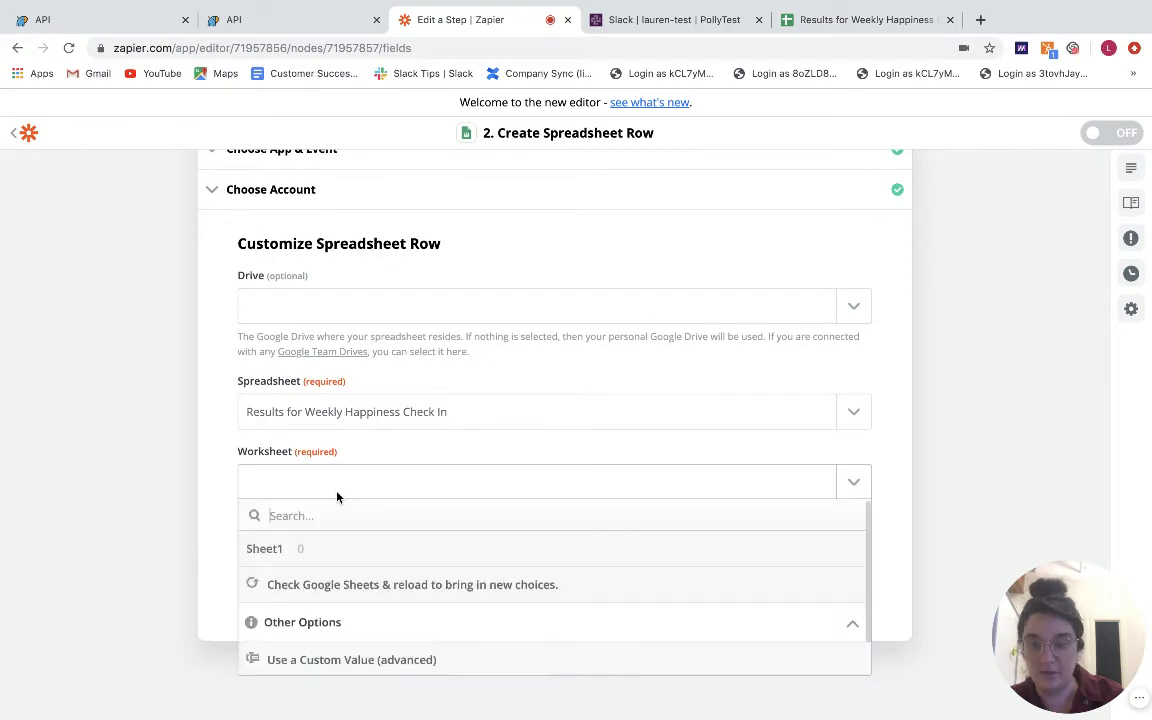
click(319, 550)
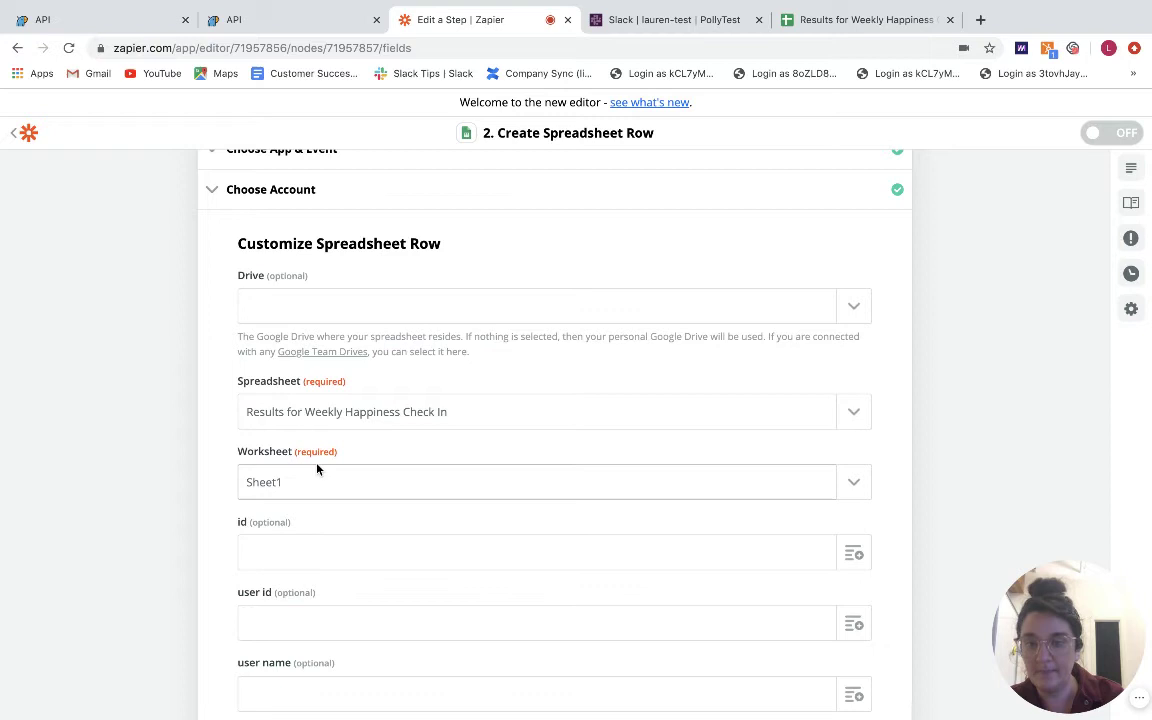
Check the Results for Weekly Happiness Check In header row, starting from id in A1.
click(818, 24)
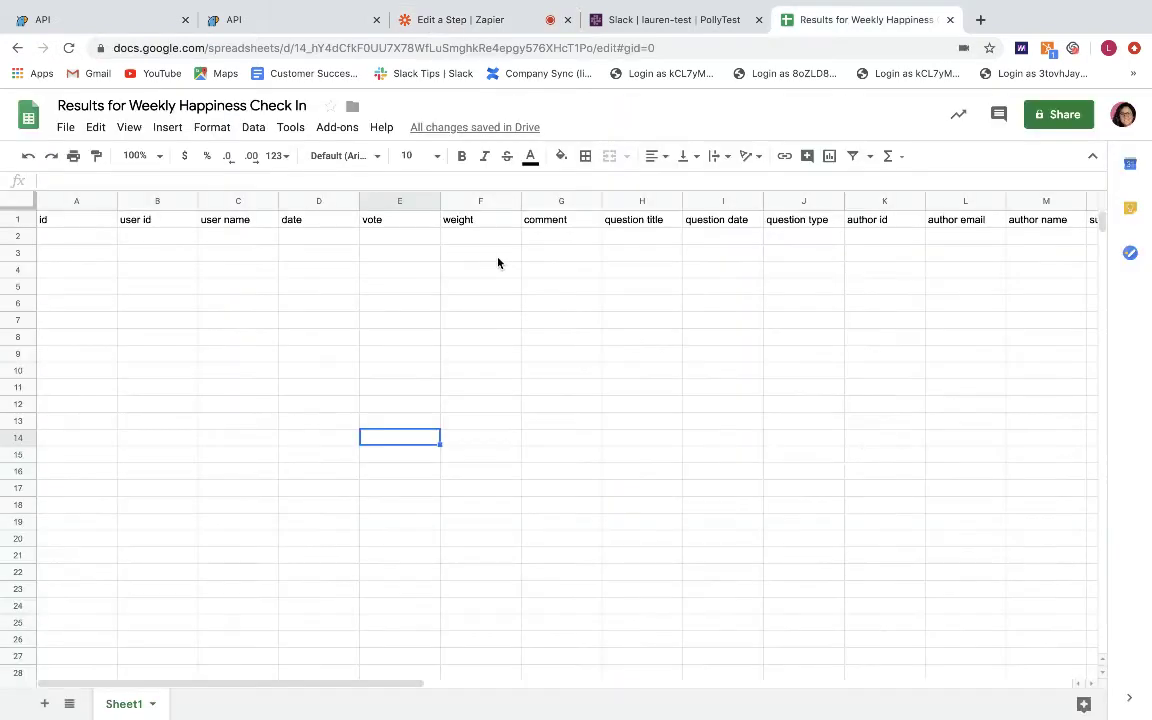
click(47, 224)
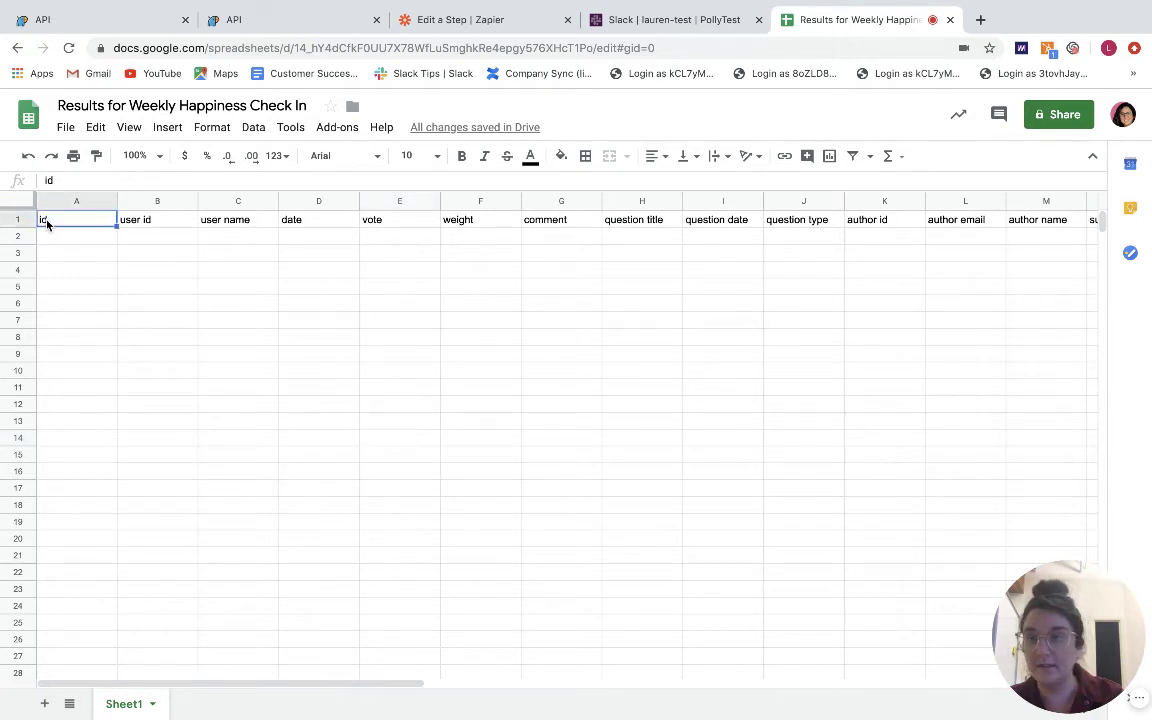
key(Right)
key(Right)
key(Right)
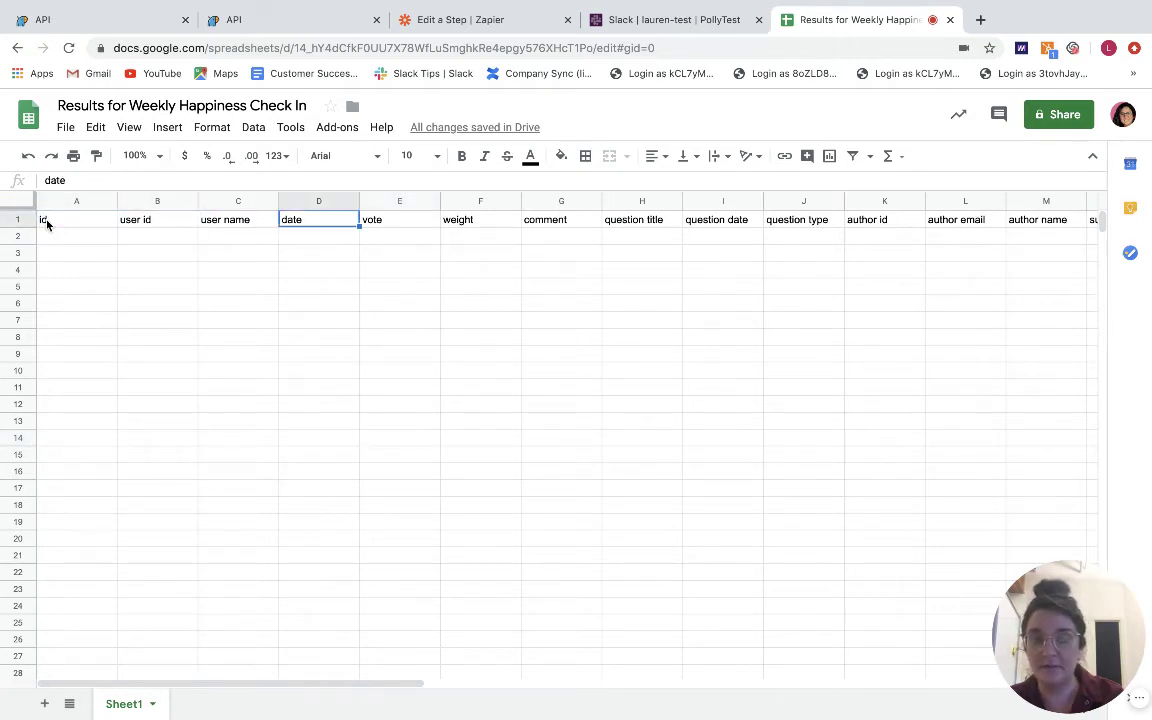
key(Left)
key(Left)
key(Left)
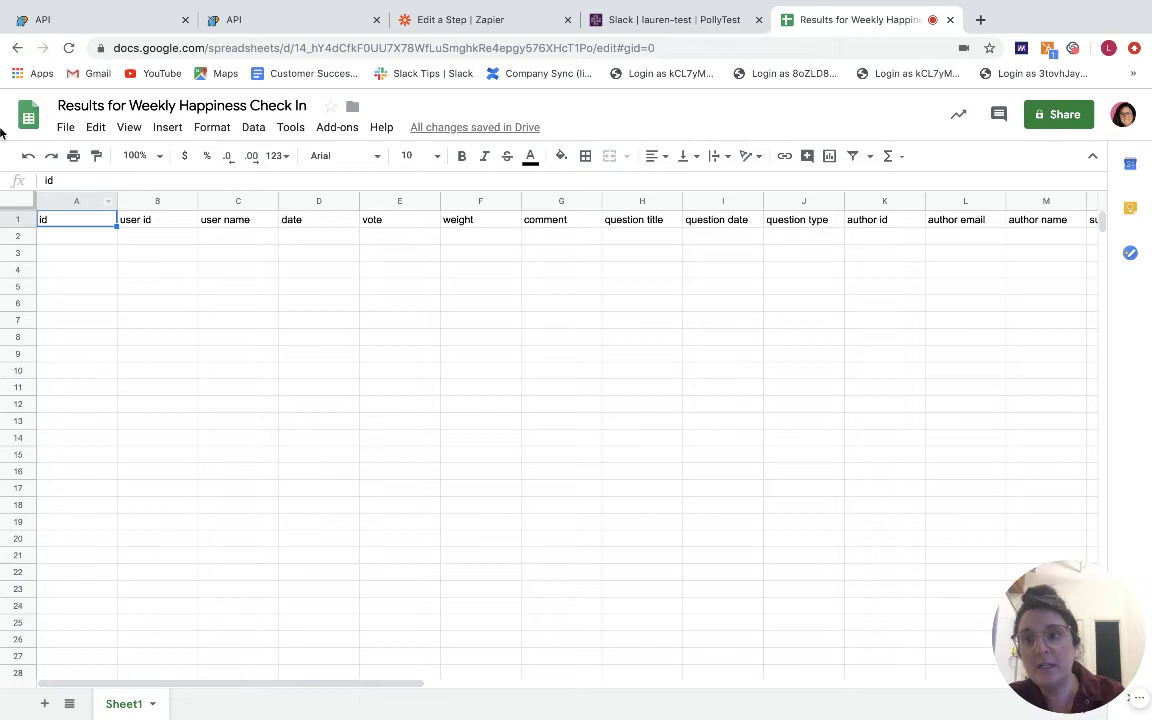
Map the id column to the poll's Data ID.
click(493, 20)
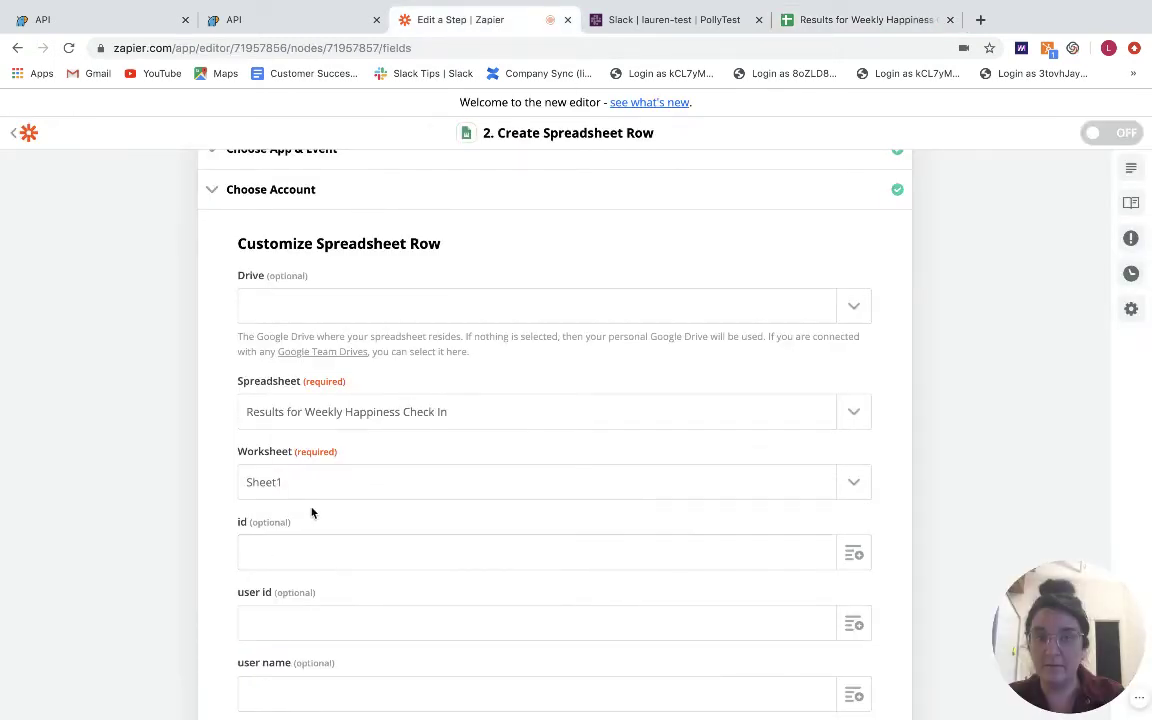
scroll(313, 505, down, 3)
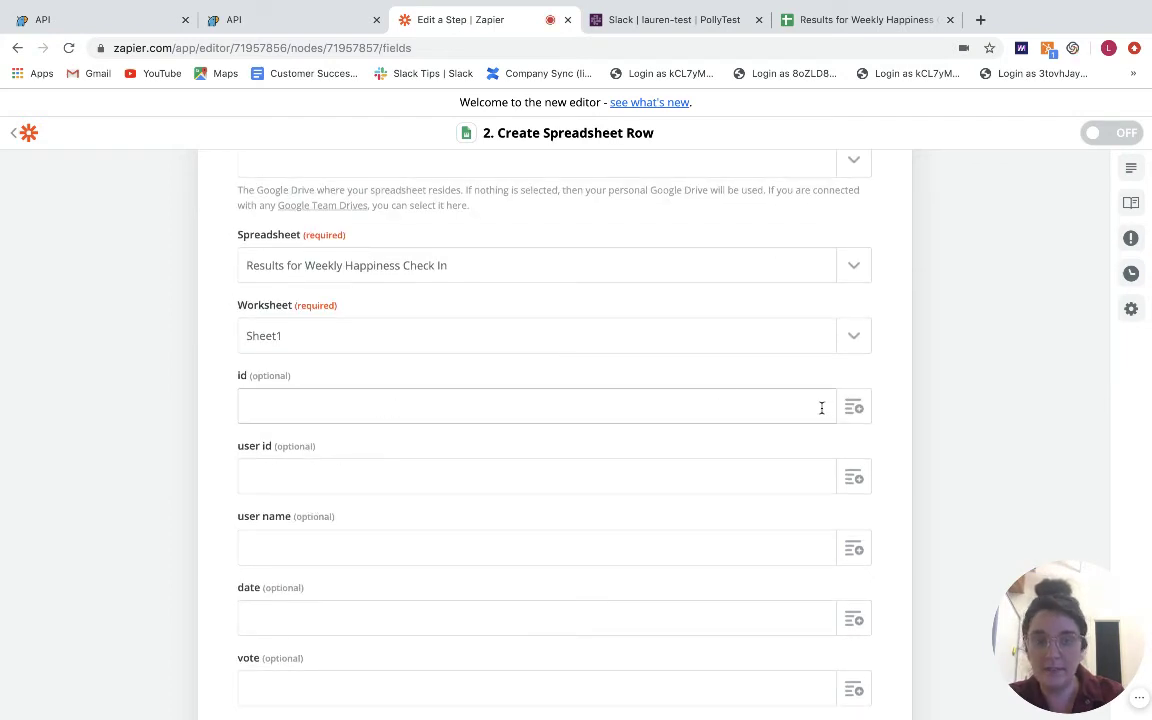
click(852, 408)
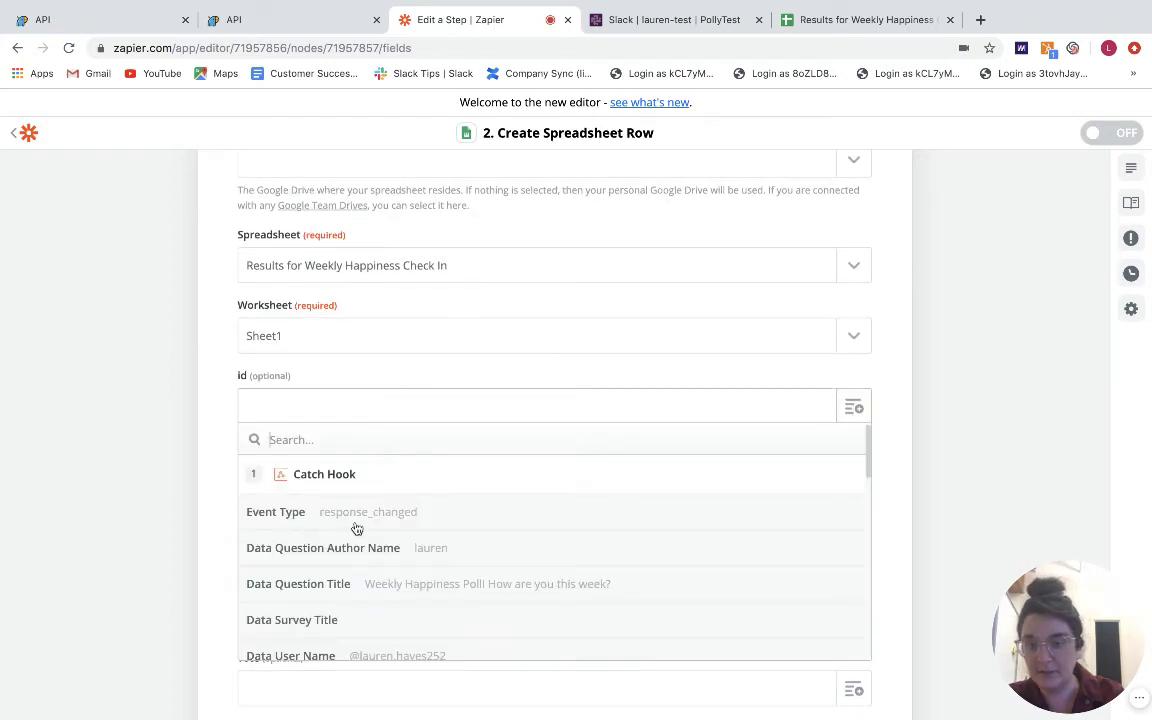
scroll(357, 528, down, 5)
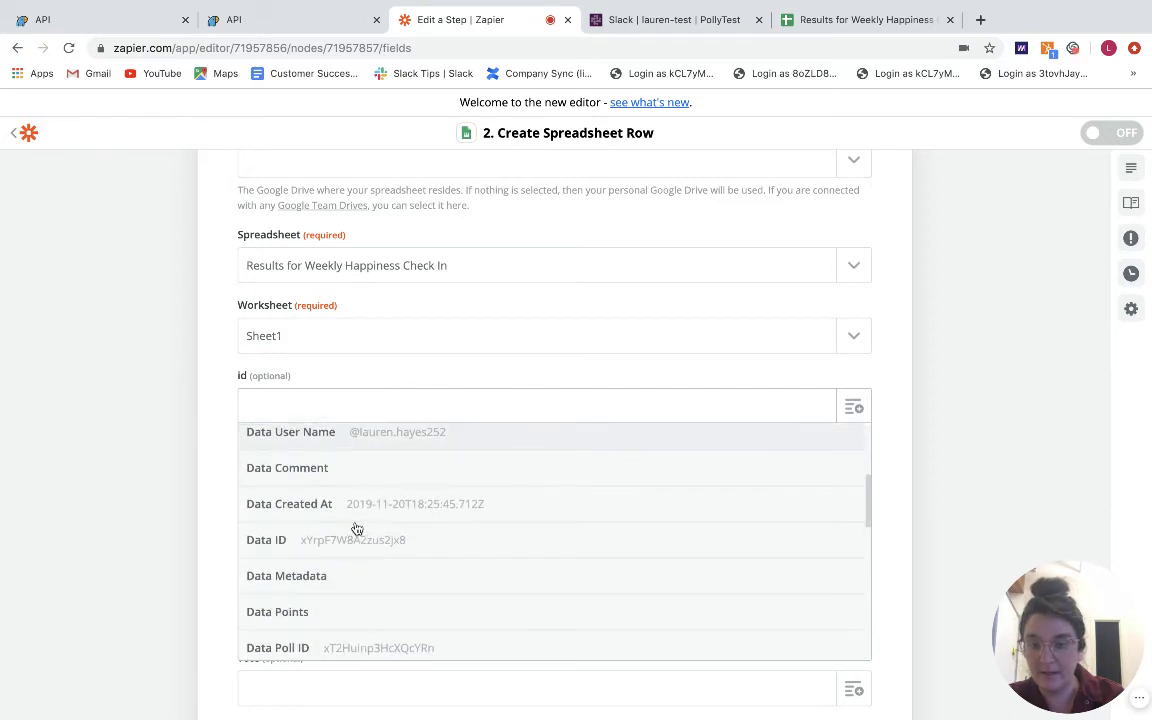
click(345, 550)
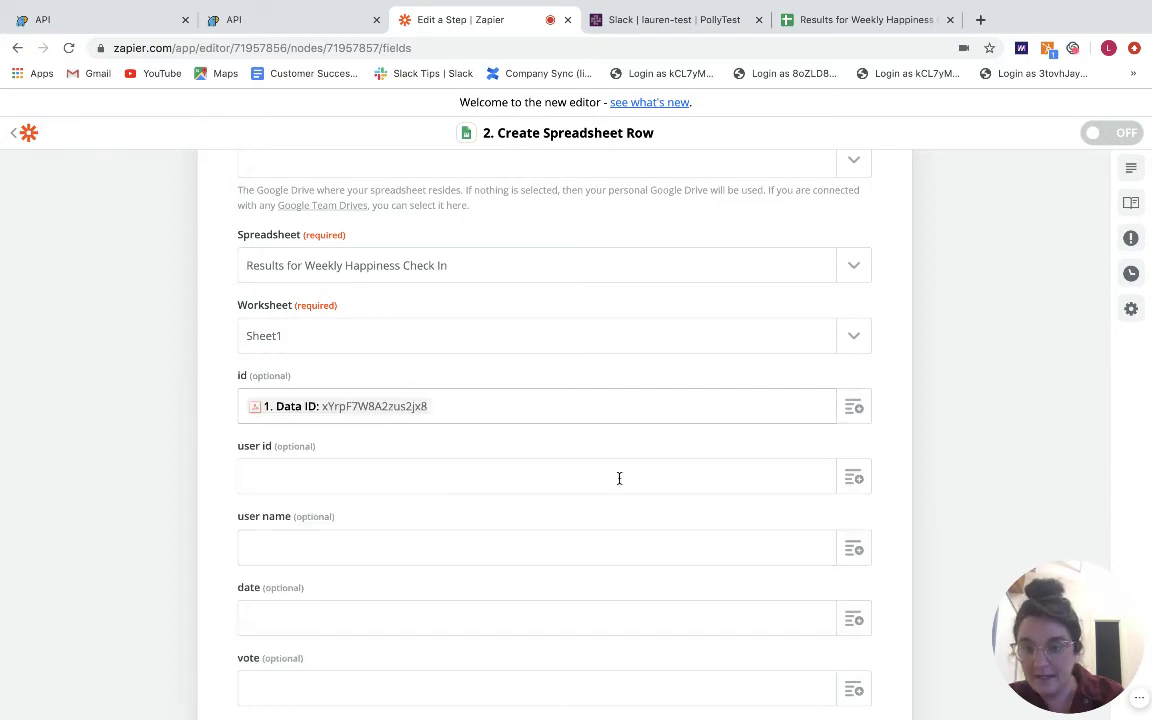
Leave user id empty, removing the mistakenly inserted Data User Name.
click(853, 477)
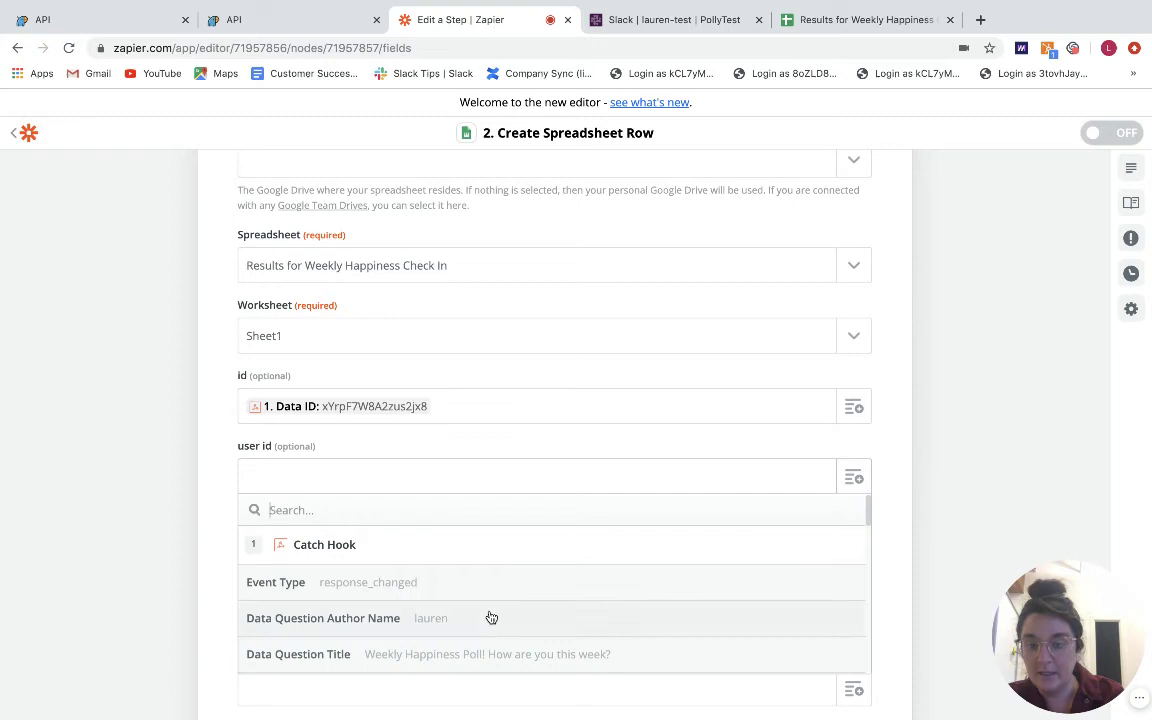
scroll(491, 617, down, 10)
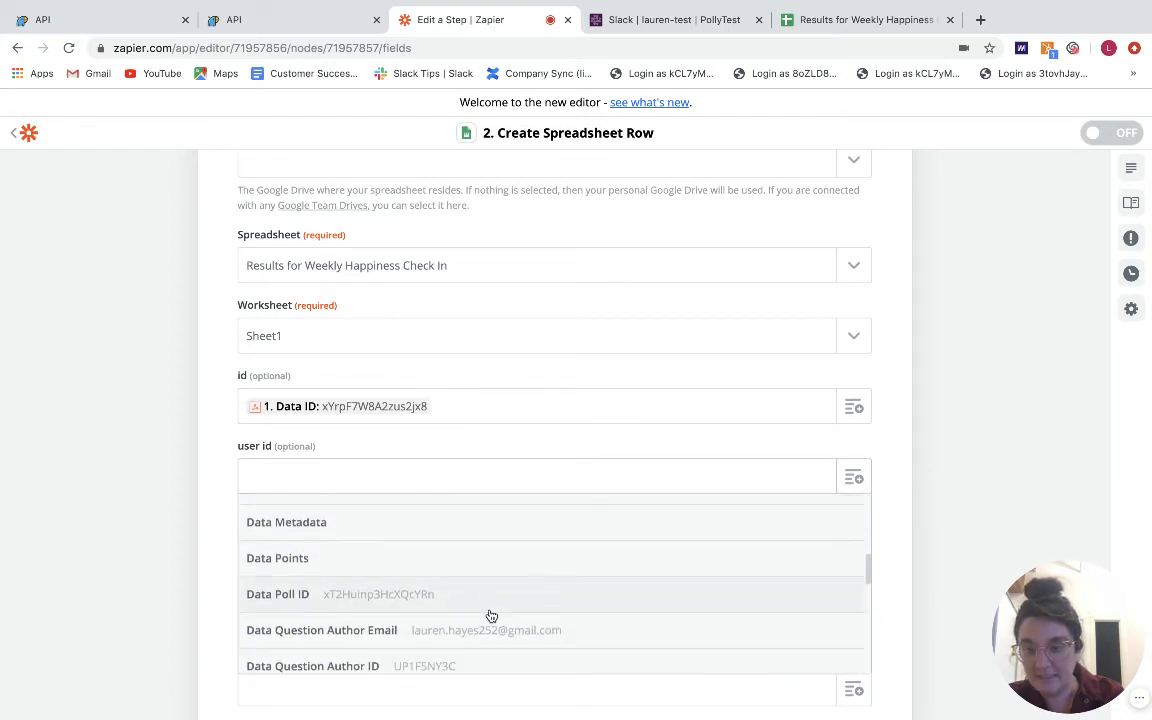
scroll(491, 616, down, 3)
scroll(491, 616, down, 10)
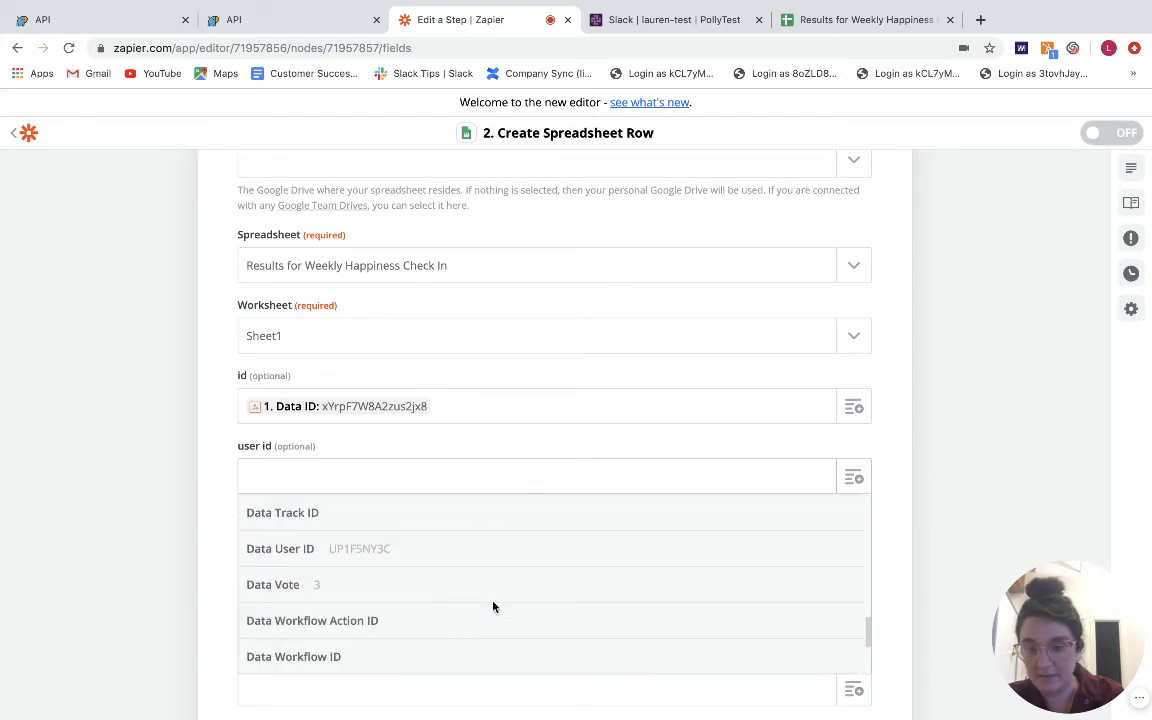
scroll(494, 608, up, 10)
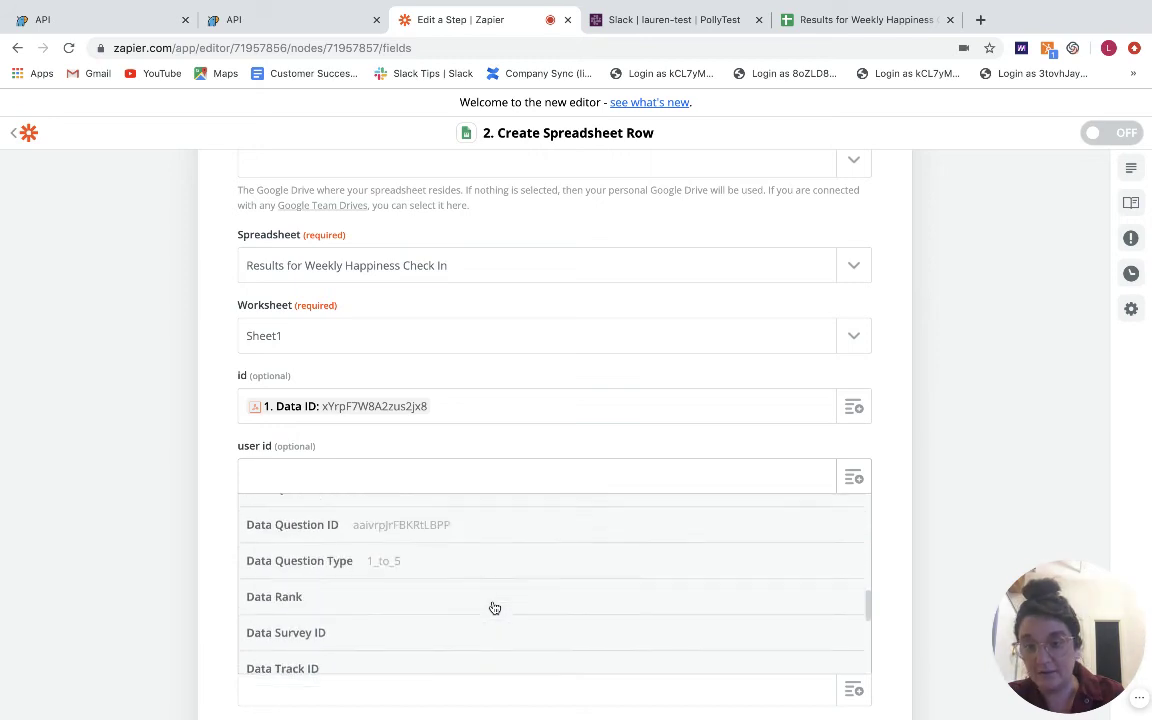
scroll(494, 608, up, 4)
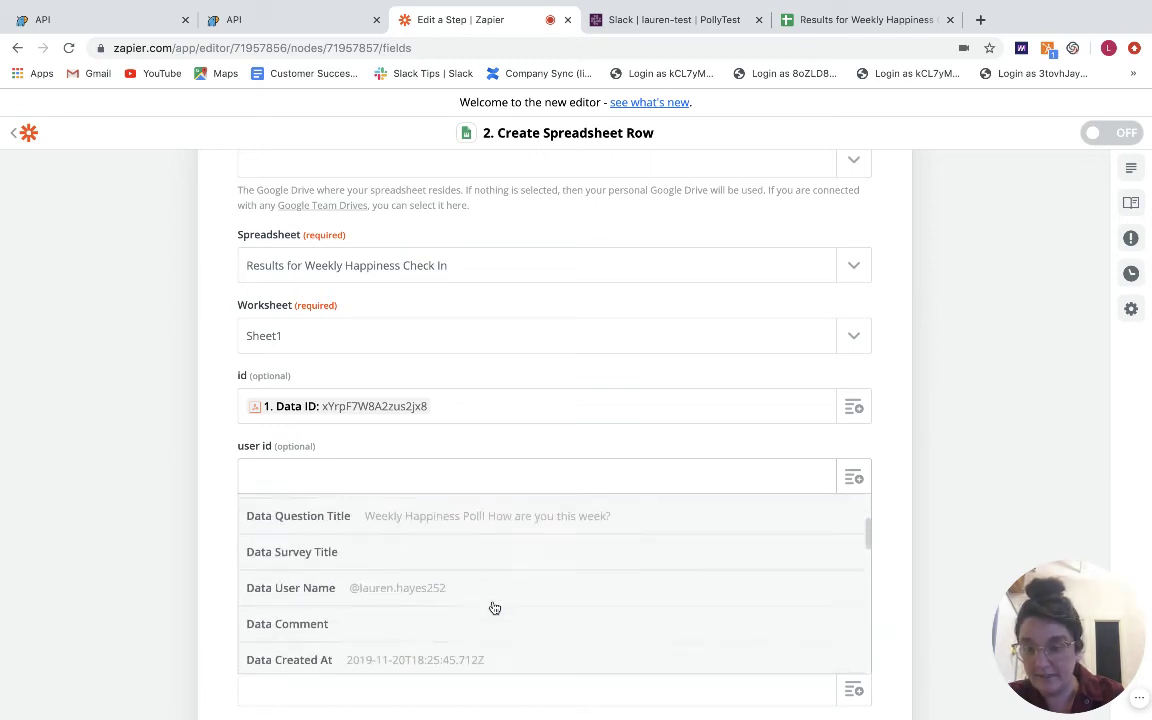
click(494, 608)
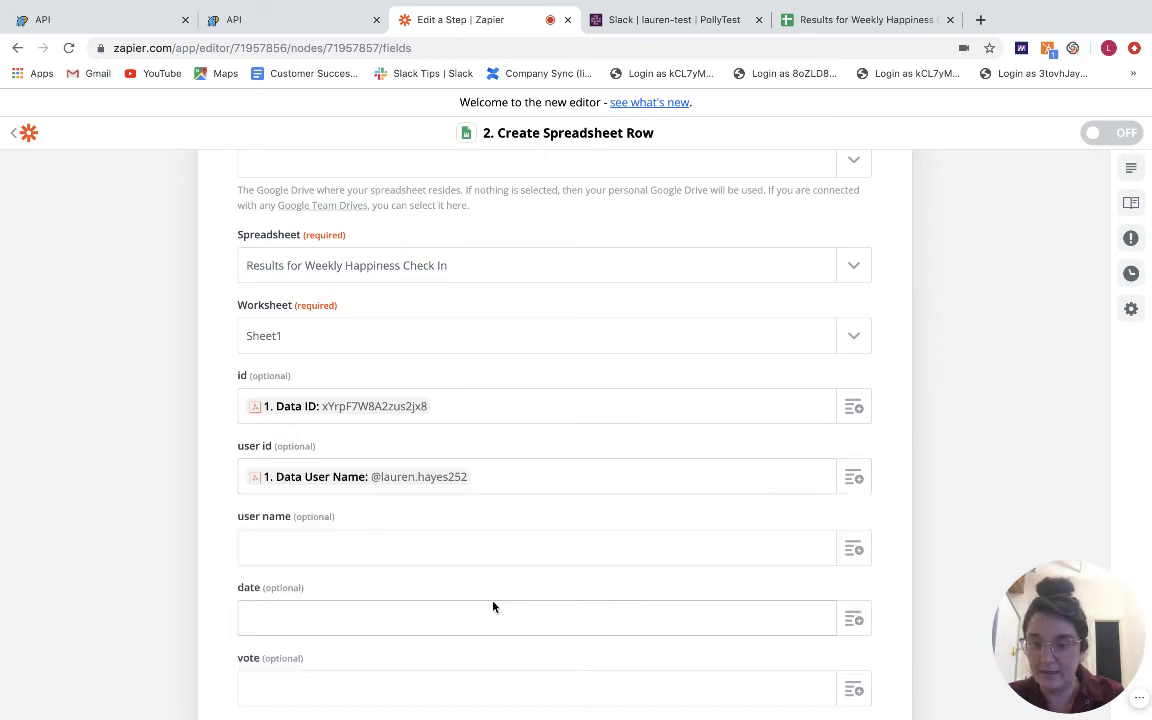
scroll(594, 447, down, 2)
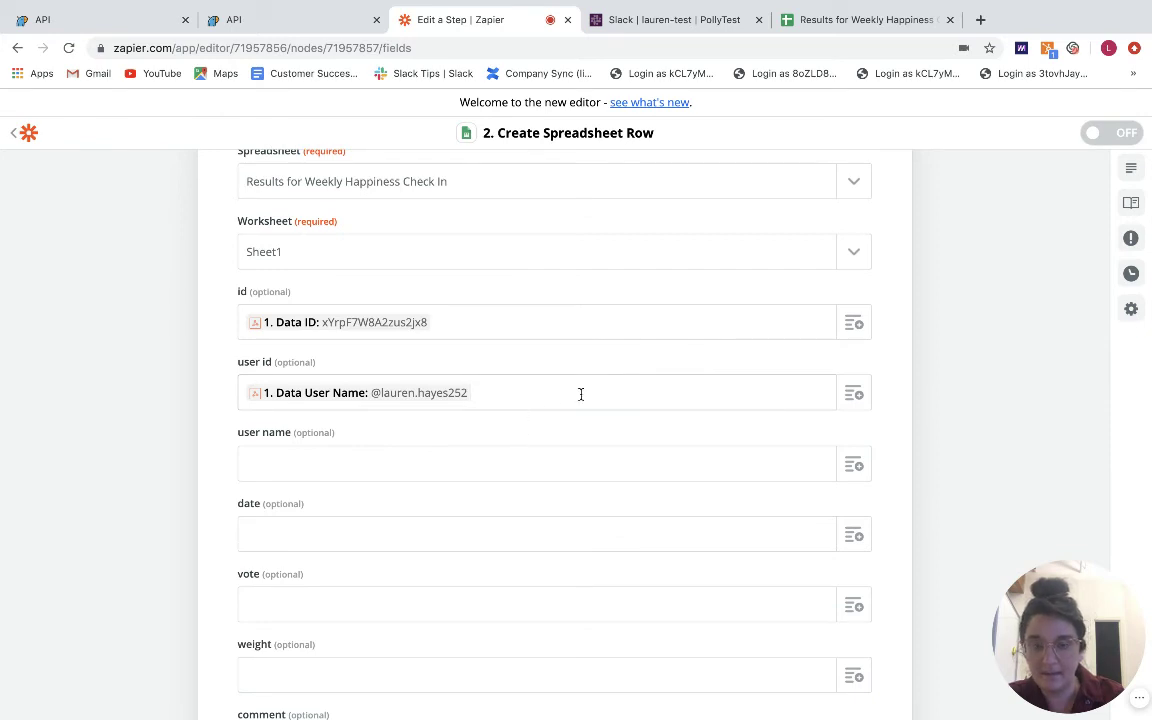
key(BackSpace)
Map the user name column to Data User Name.
click(540, 458)
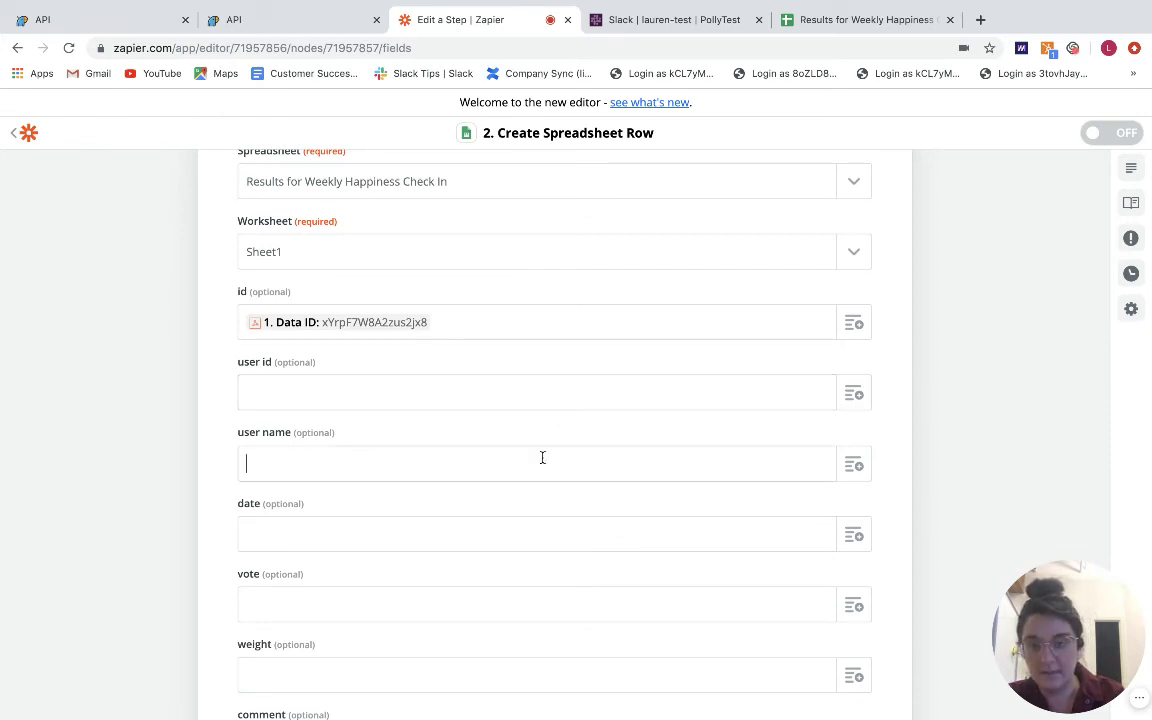
click(859, 470)
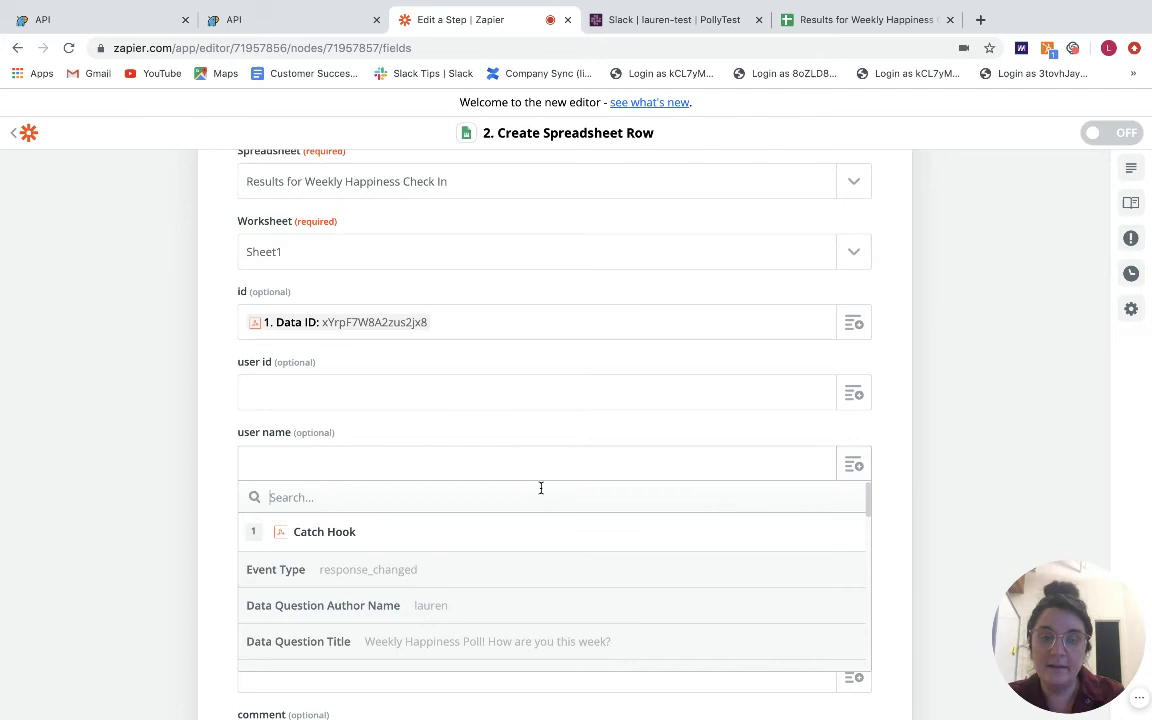
scroll(506, 643, down, 1)
scroll(506, 643, down, 1)
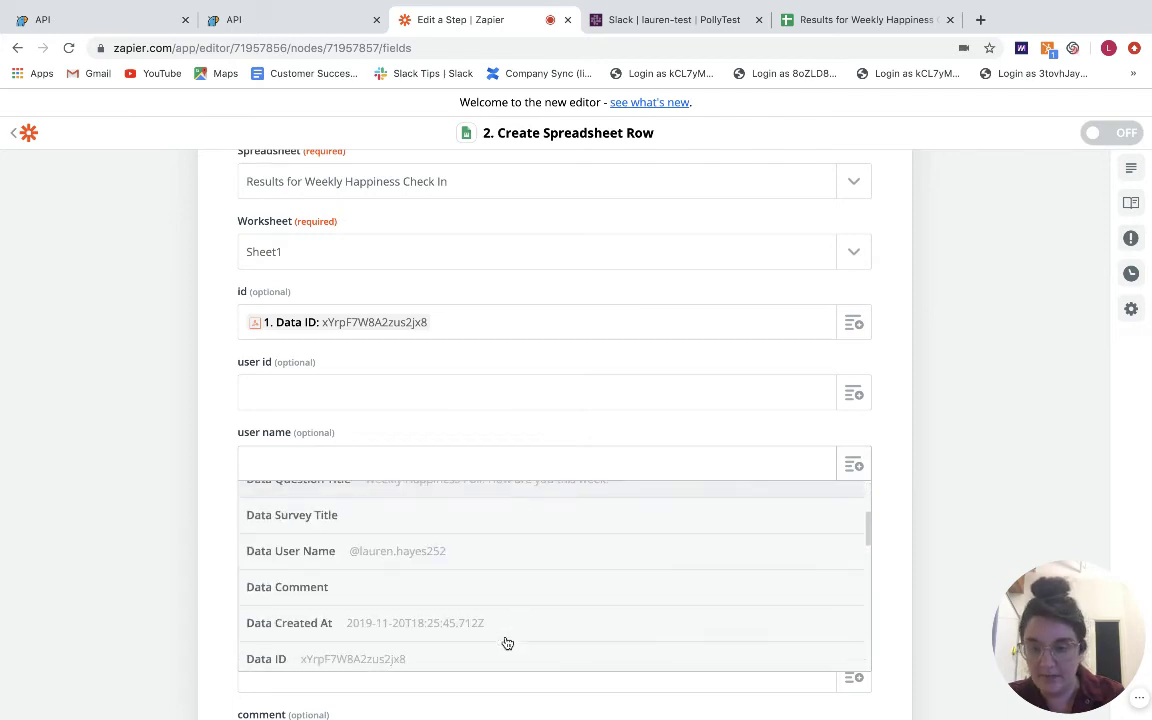
click(496, 566)
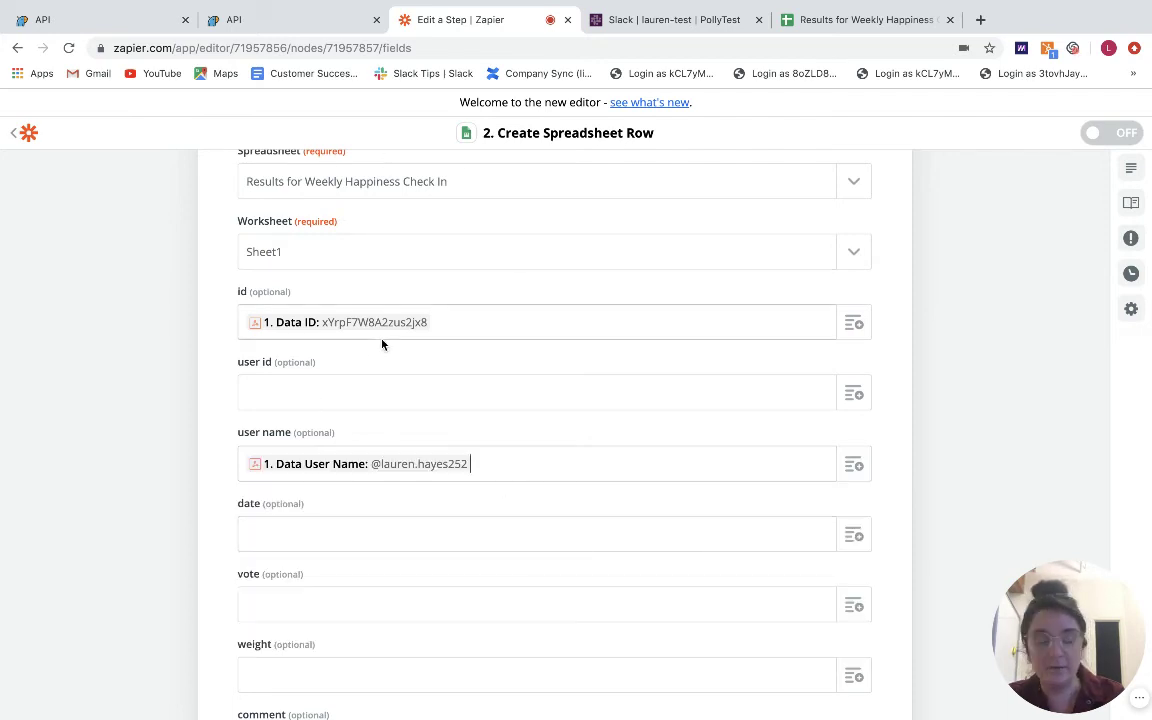
Map the vote column to Data Vote.
scroll(380, 342, down, 2)
click(411, 492)
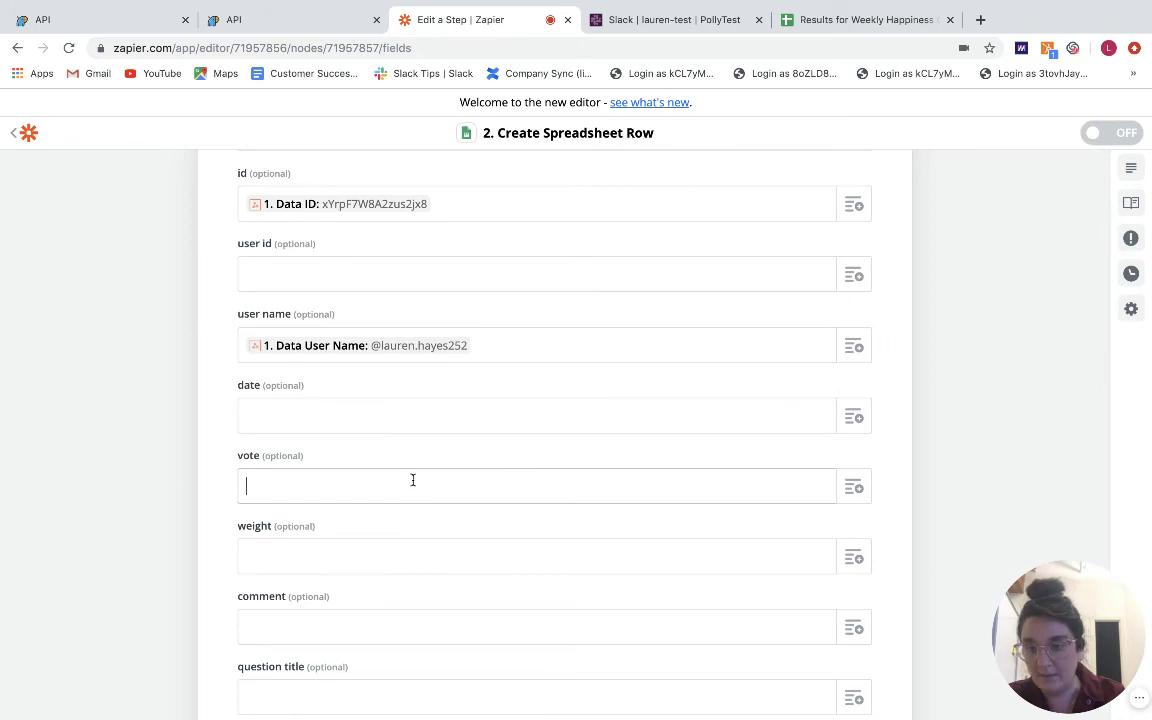
click(846, 488)
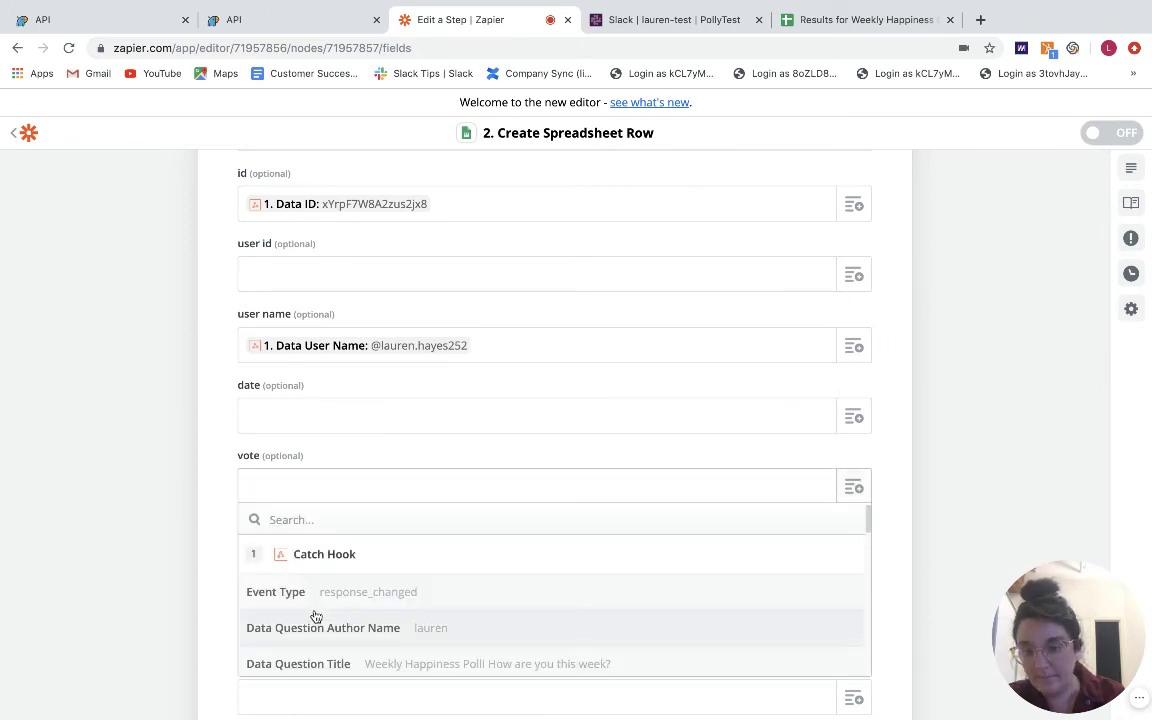
scroll(315, 616, down, 5)
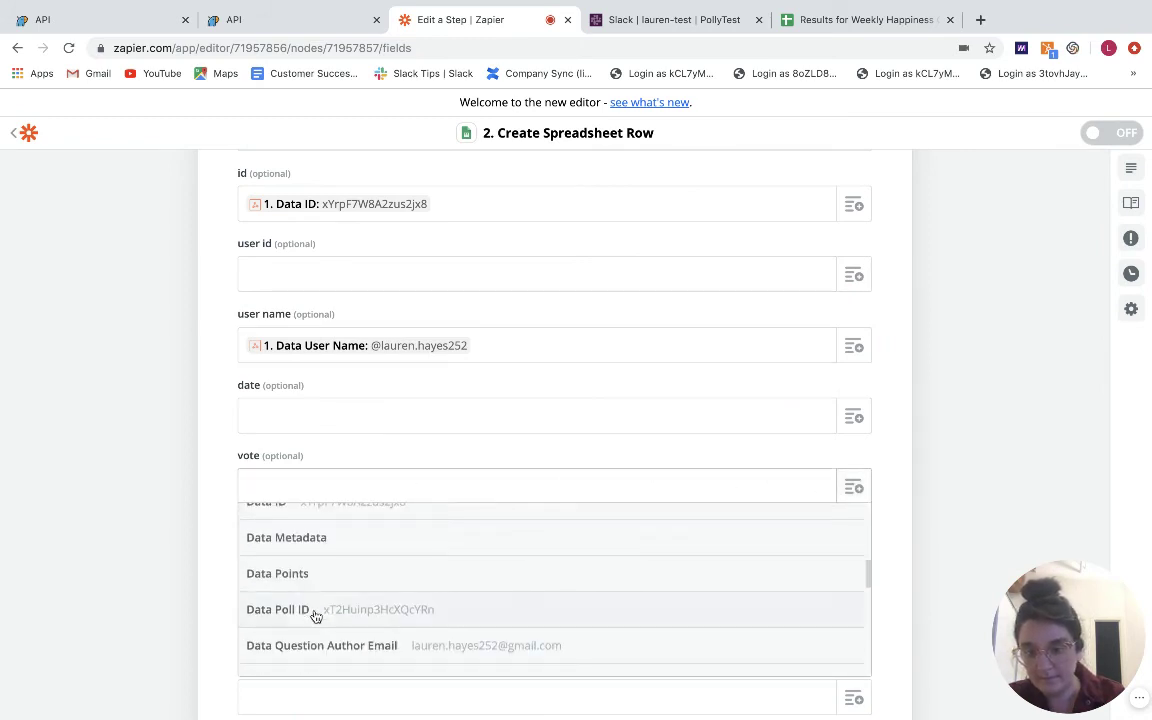
scroll(383, 597, down, 5)
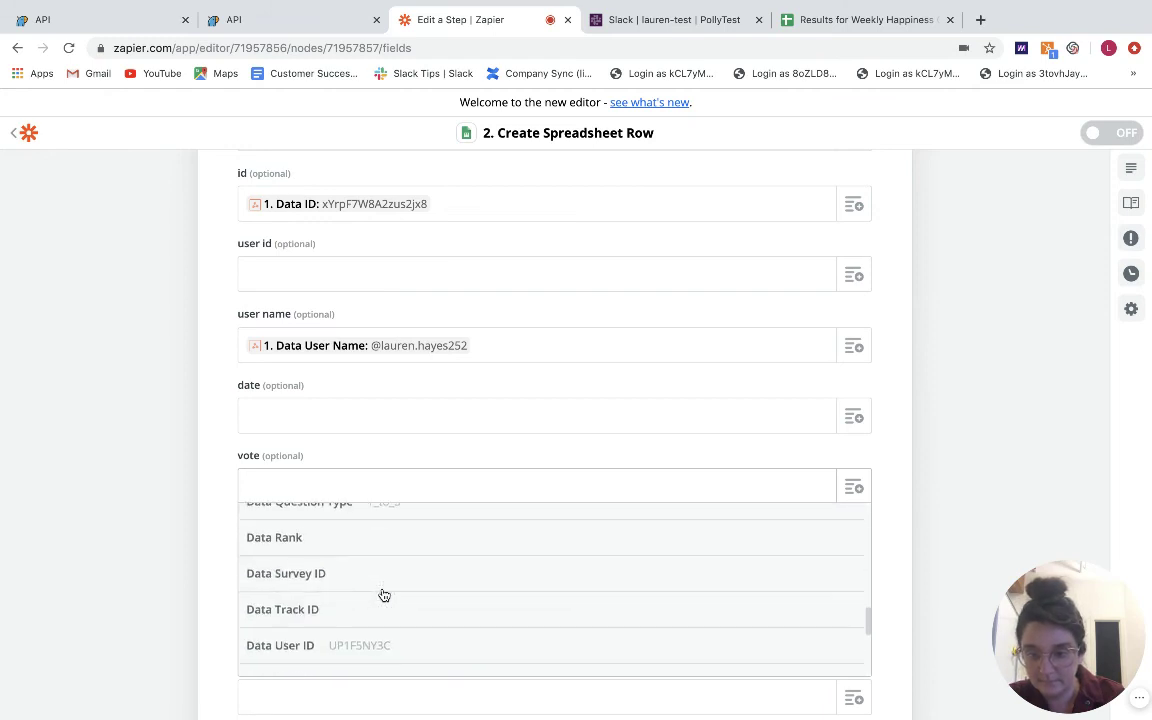
scroll(383, 595, down, 3)
click(395, 567)
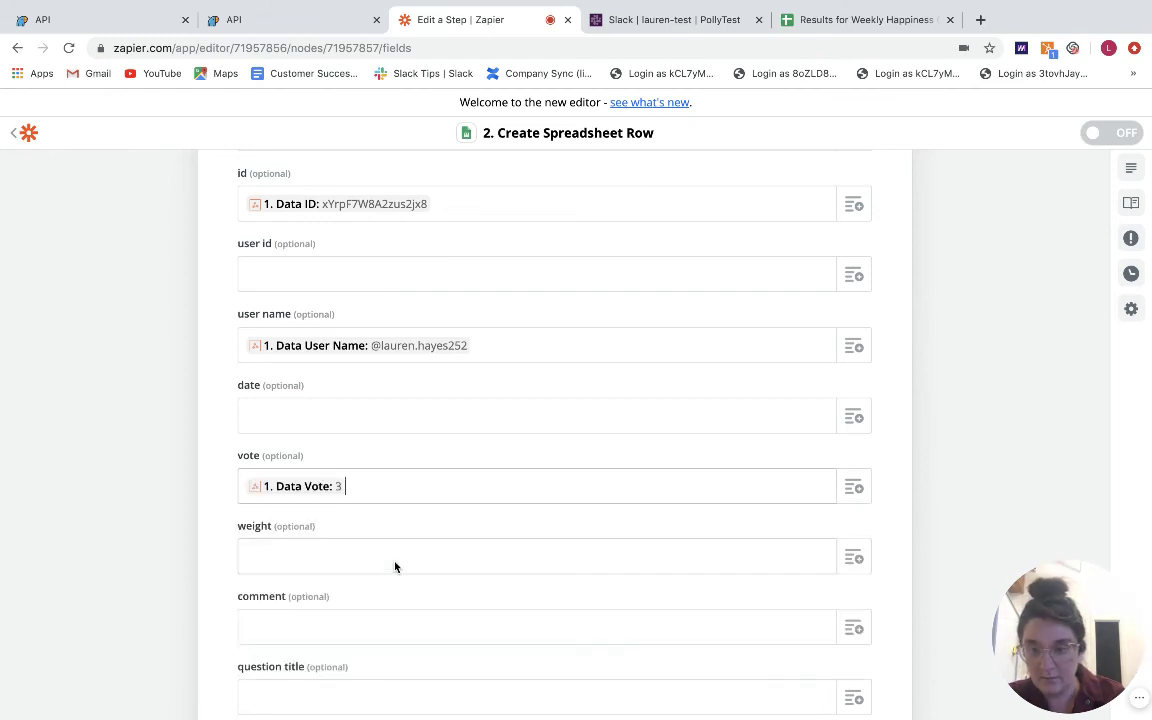
scroll(395, 567, down, 1)
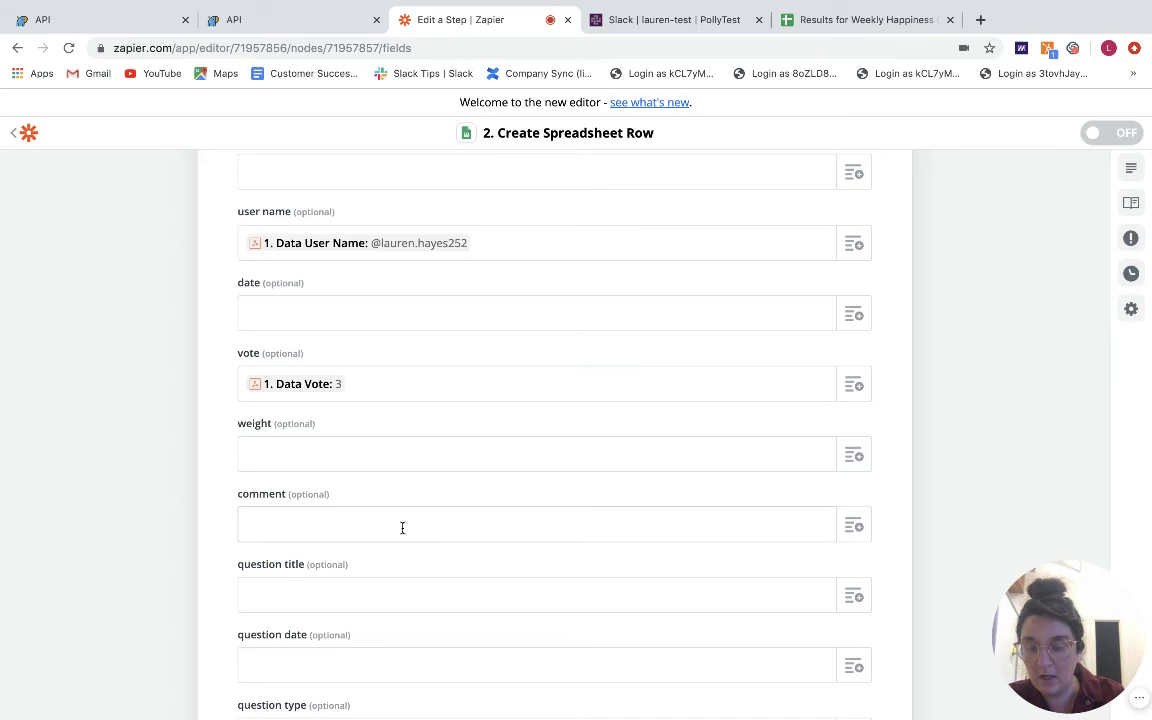
click(402, 527)
scroll(401, 530, down, 4)
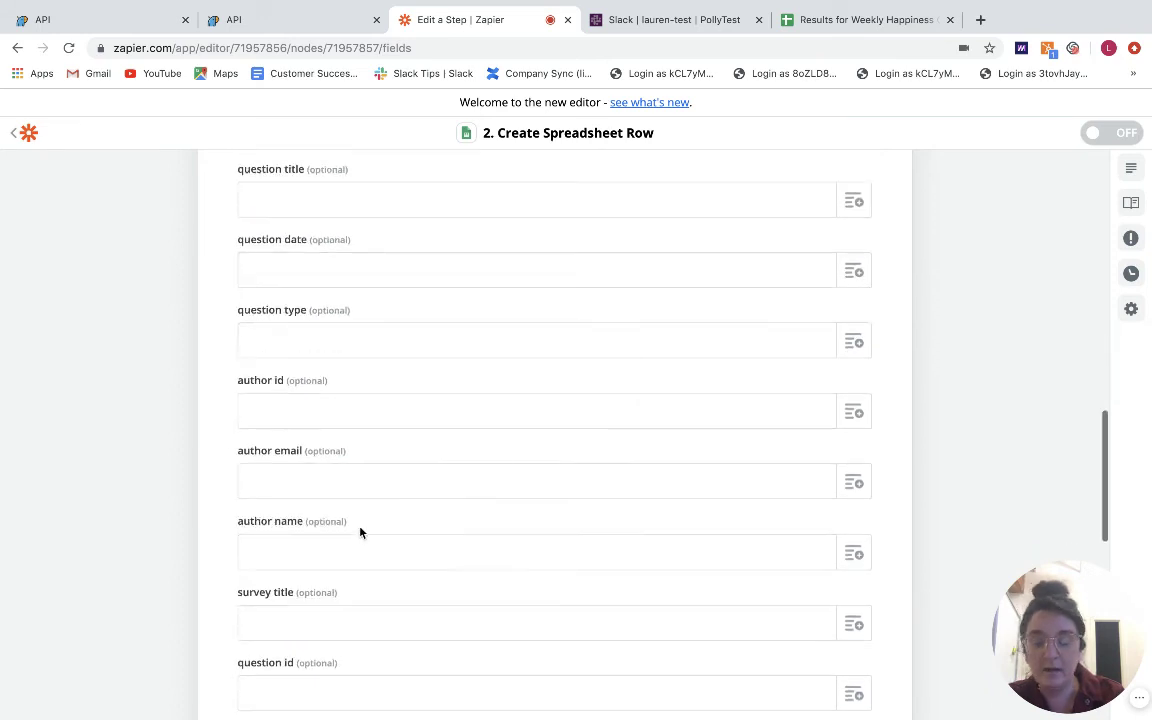
scroll(363, 576, down, 8)
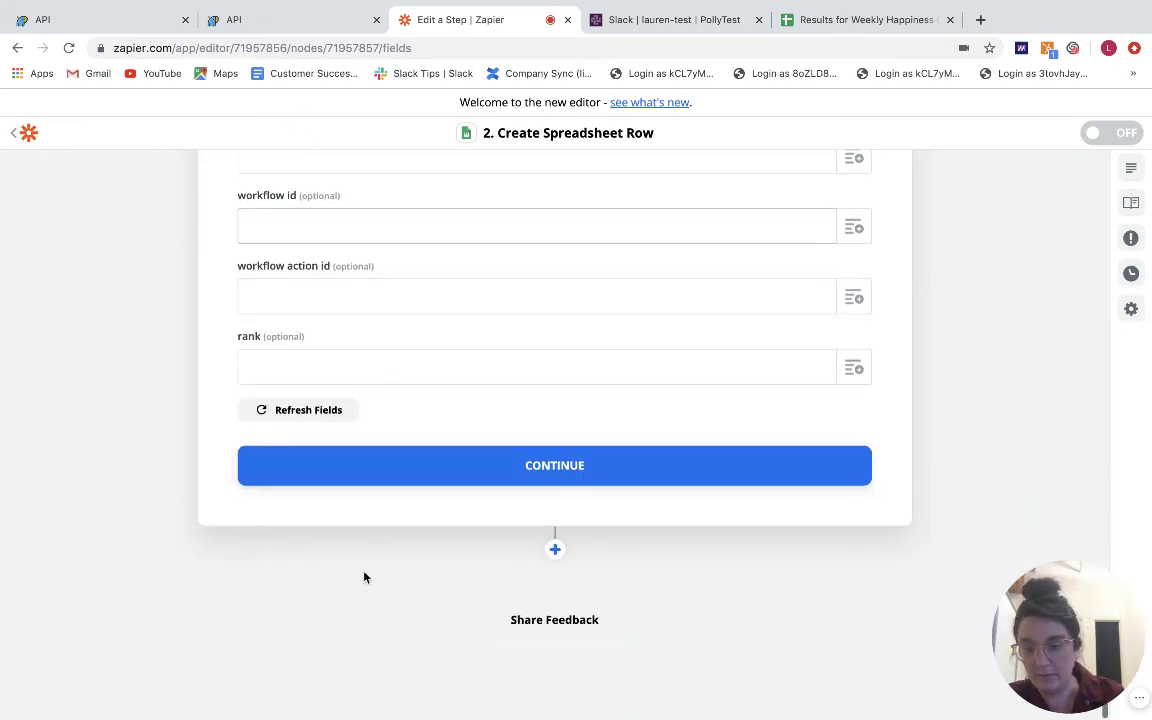
Send a test row to the spreadsheet and turn the zap on.
click(467, 469)
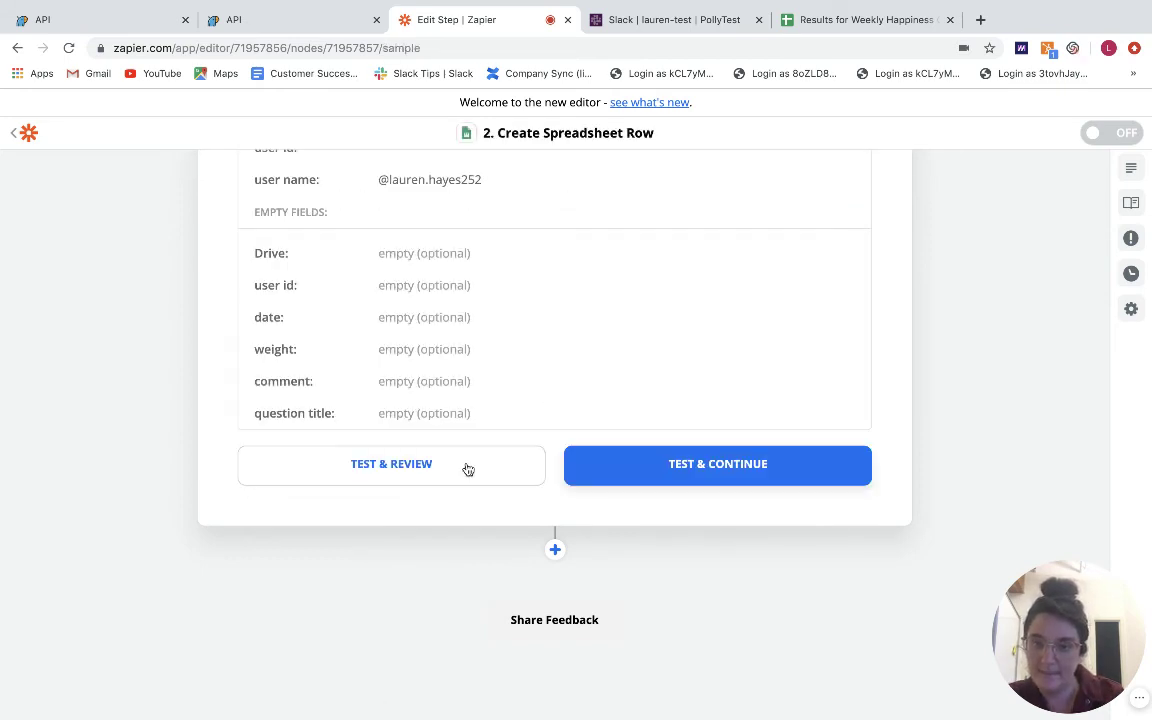
click(636, 468)
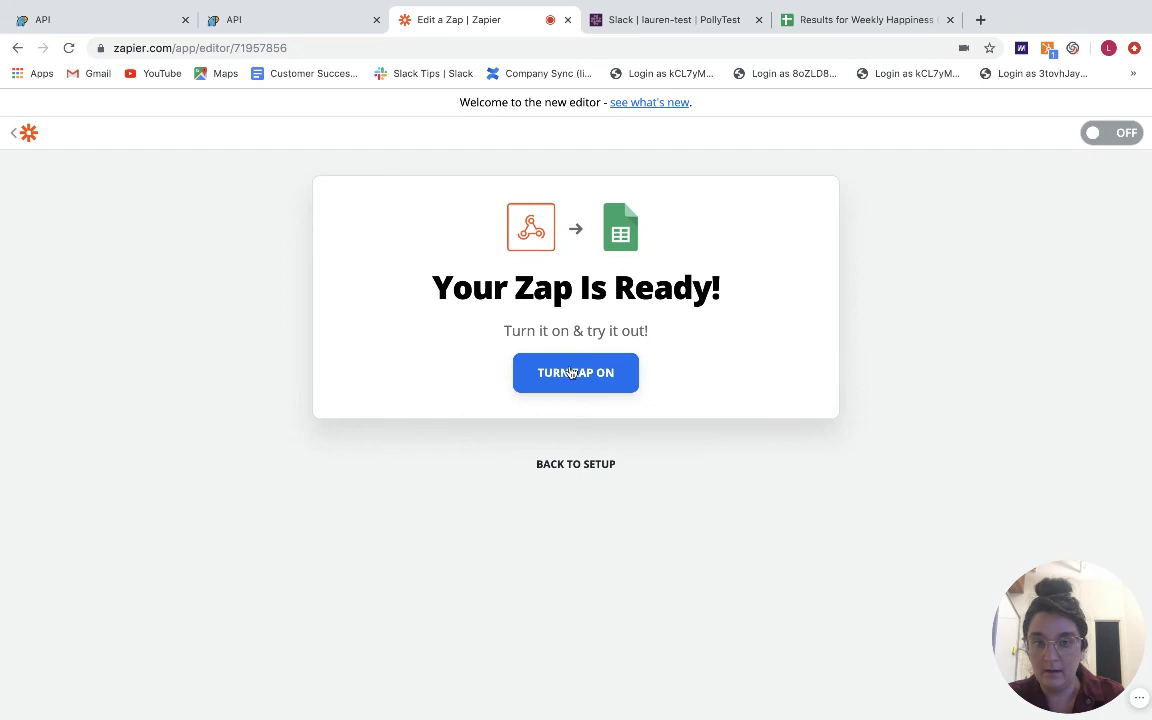
click(571, 373)
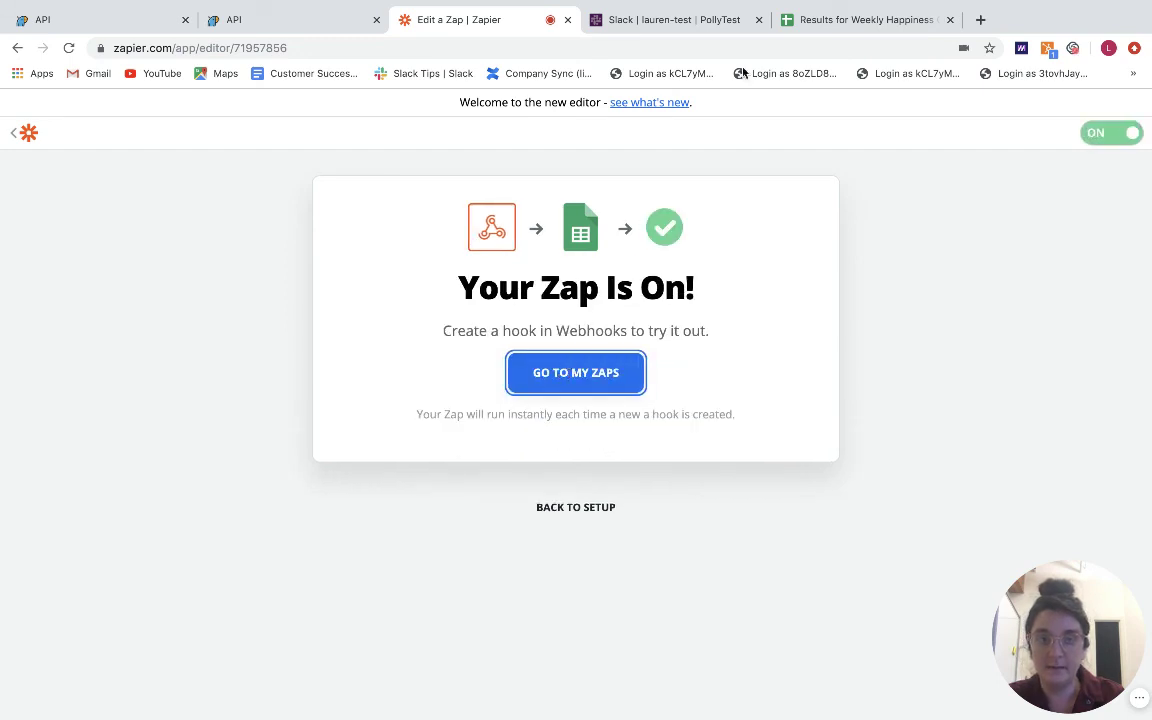
Inspect row 2 of the Results for Weekly Happiness Check In sheet: the id, user name and vote 3.
click(840, 22)
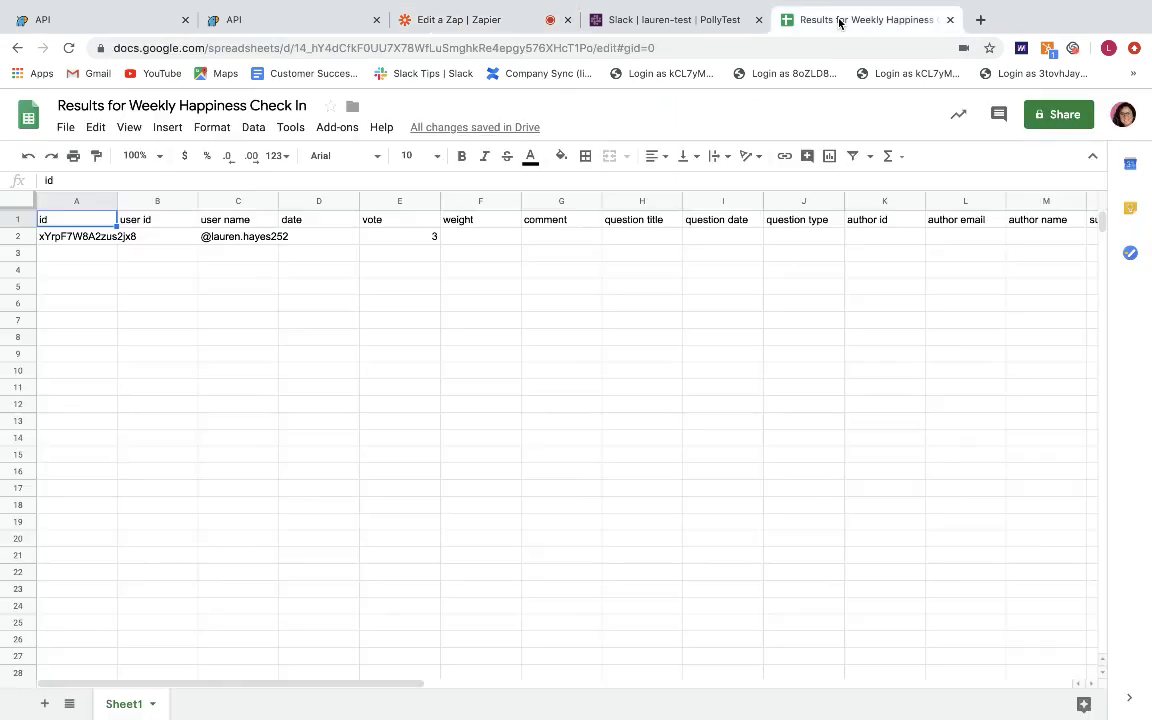
click(82, 236)
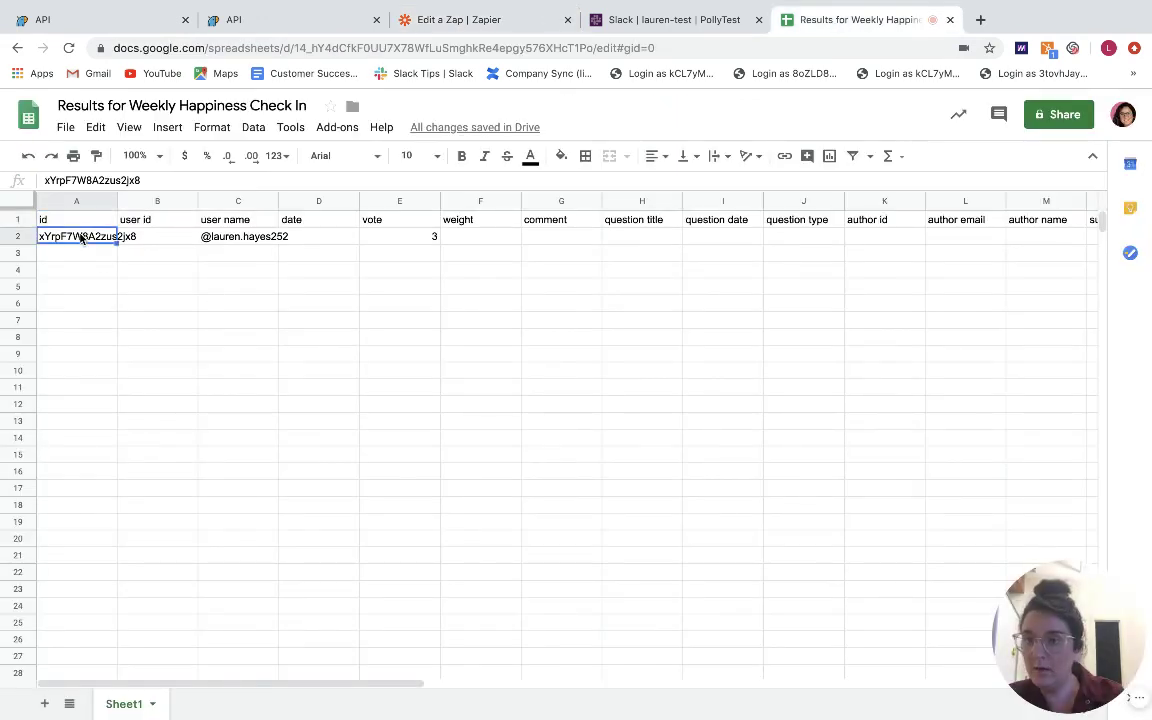
key(Right)
key(Right)
key(Right)
key(Right)
key(Right)
key(Right)
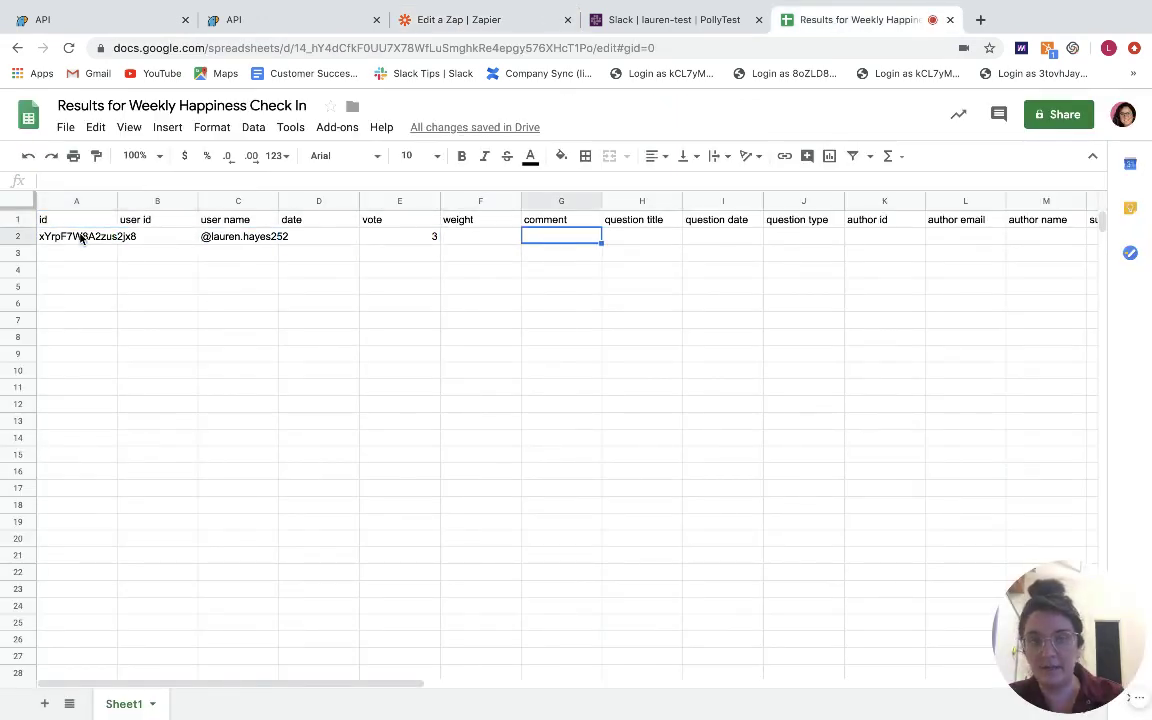
key(Left)
key(Left)
key(Left)
key(Left)
key(Left)
key(Left)
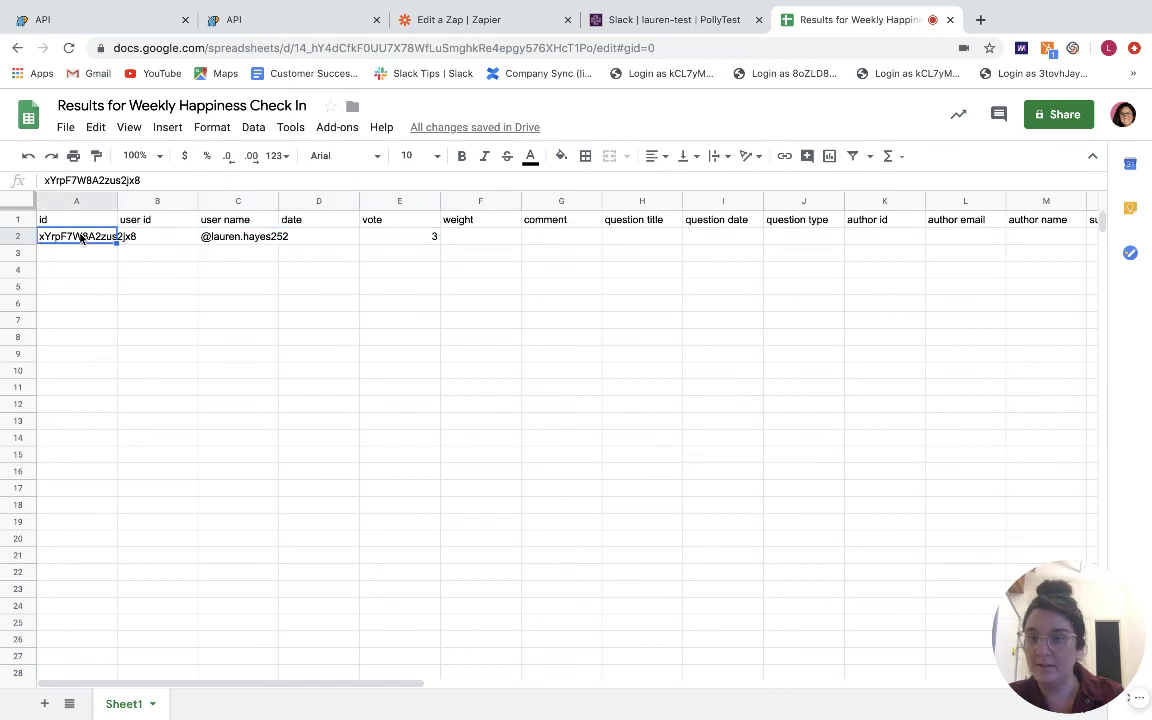